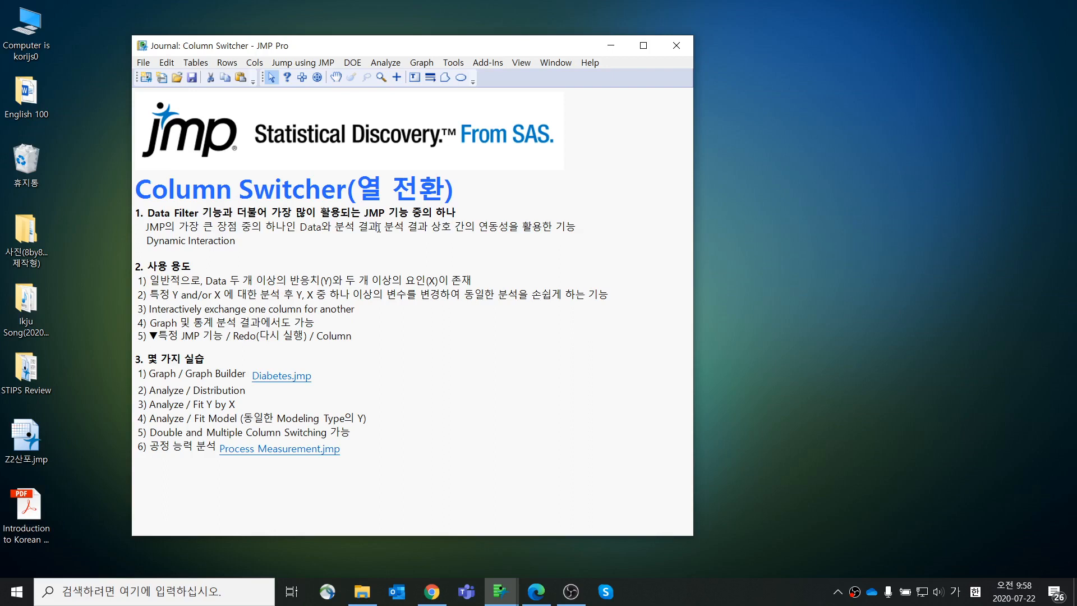
# Step: Read the usage notes in the Column Switcher journal, including the full text of item 5 about the Redo command
pyautogui.click(362, 283)
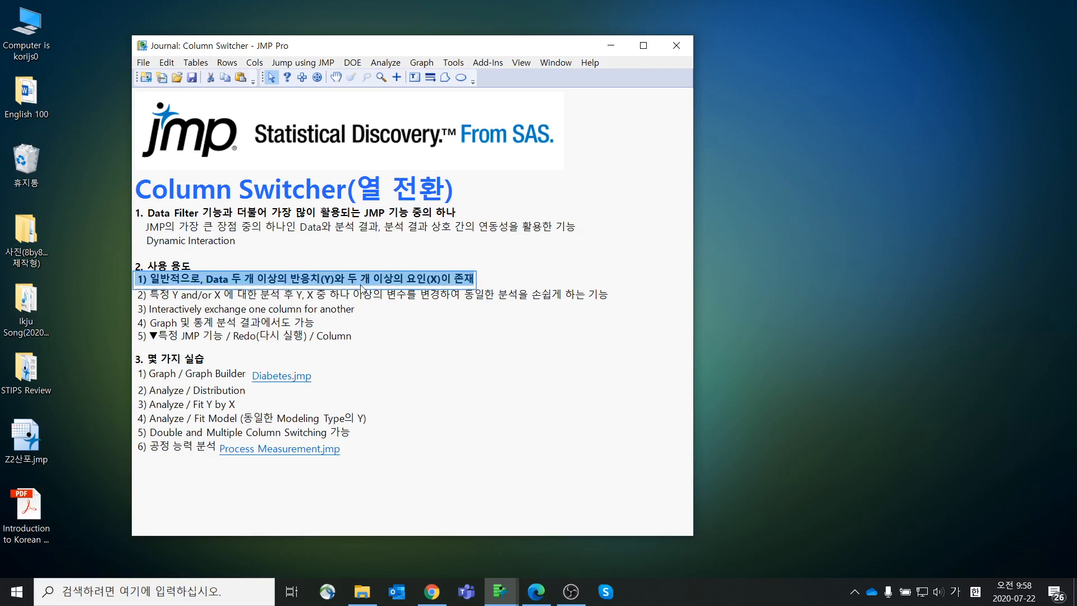
pyautogui.click(413, 295)
pyautogui.click(421, 317)
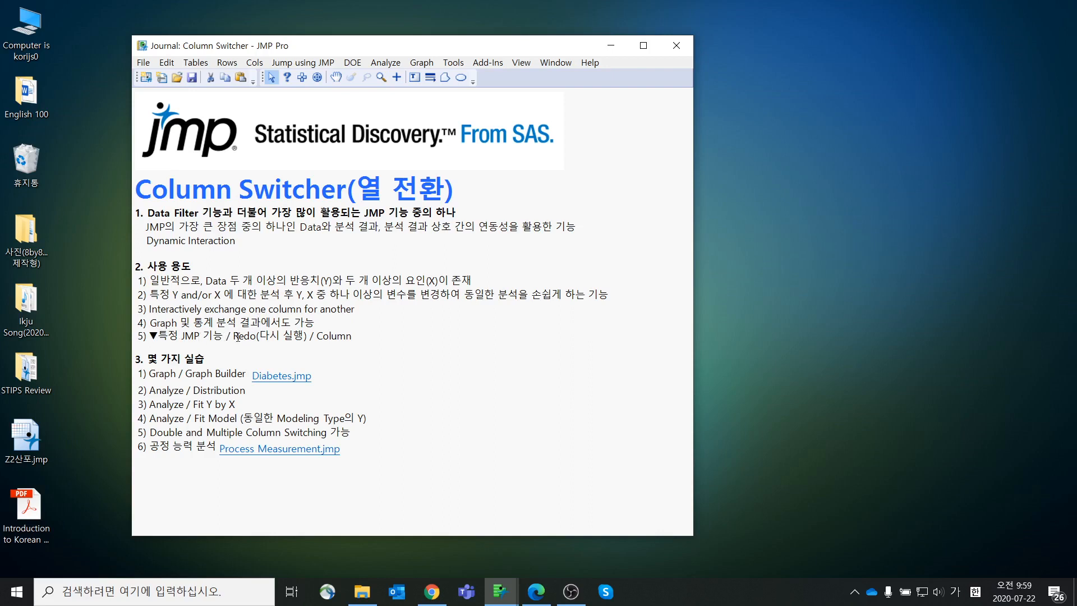
pyautogui.doubleClick(342, 338)
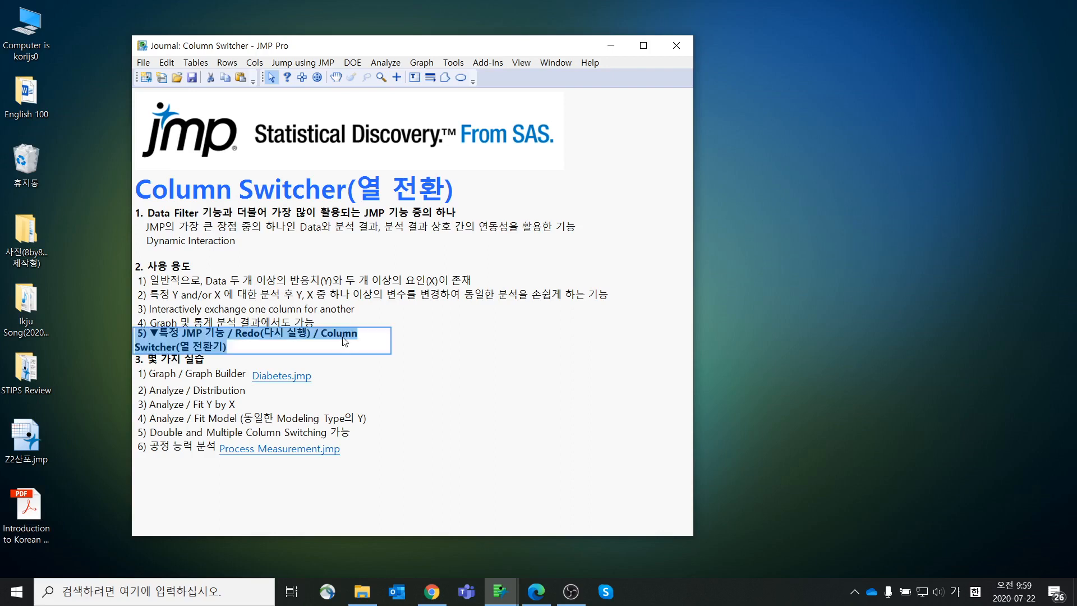
pyautogui.click(447, 344)
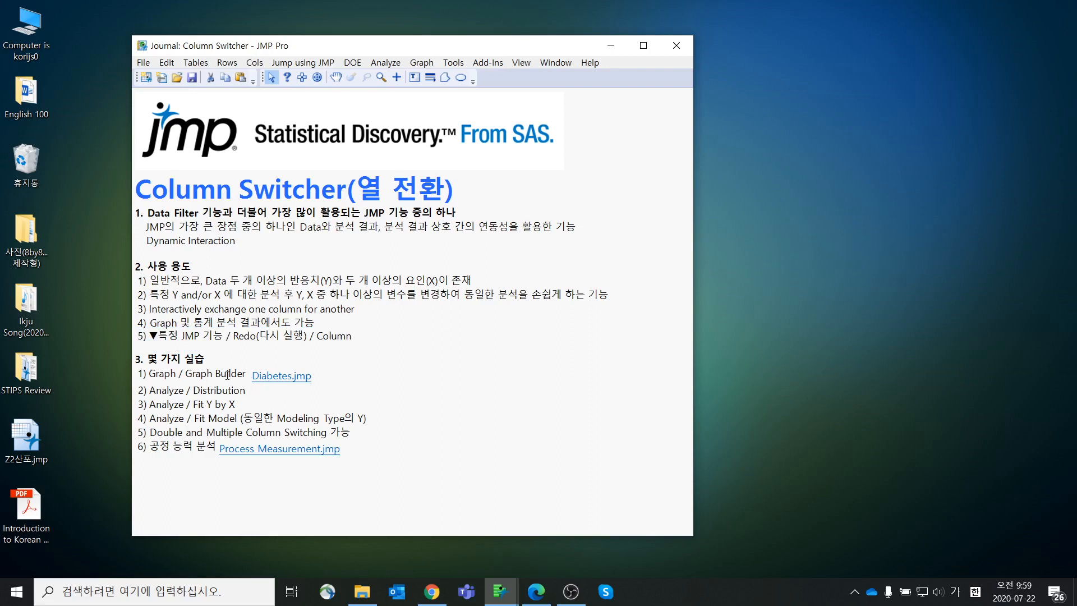
# Step: Open the Diabetes.jmp data table from the journal, widen its window to show more columns, and select the Y column
pyautogui.click(269, 380)
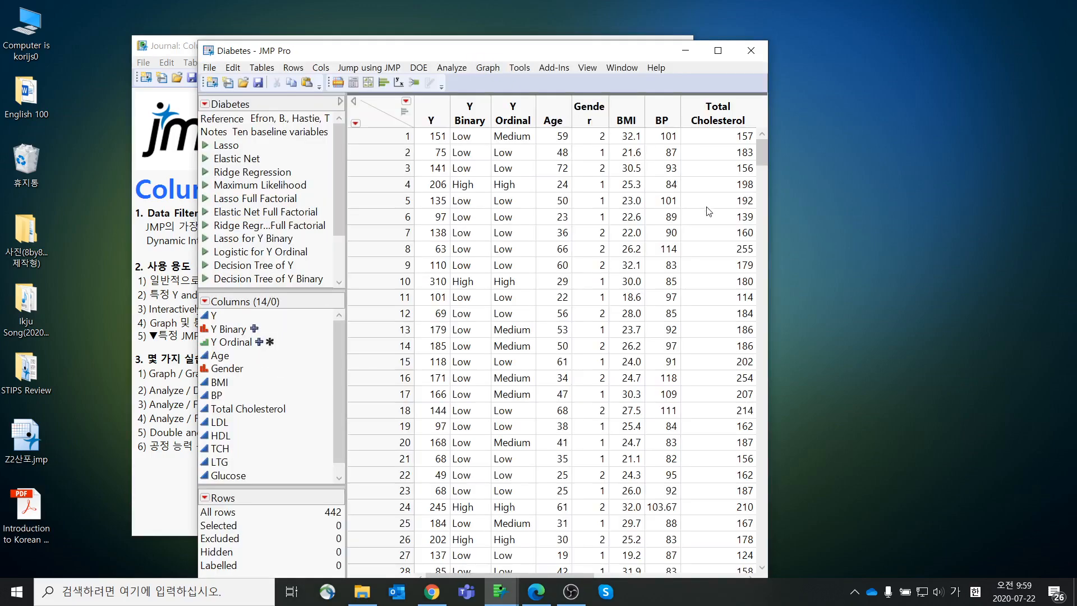
pyautogui.moveTo(772, 227); pyautogui.dragTo(951, 232)
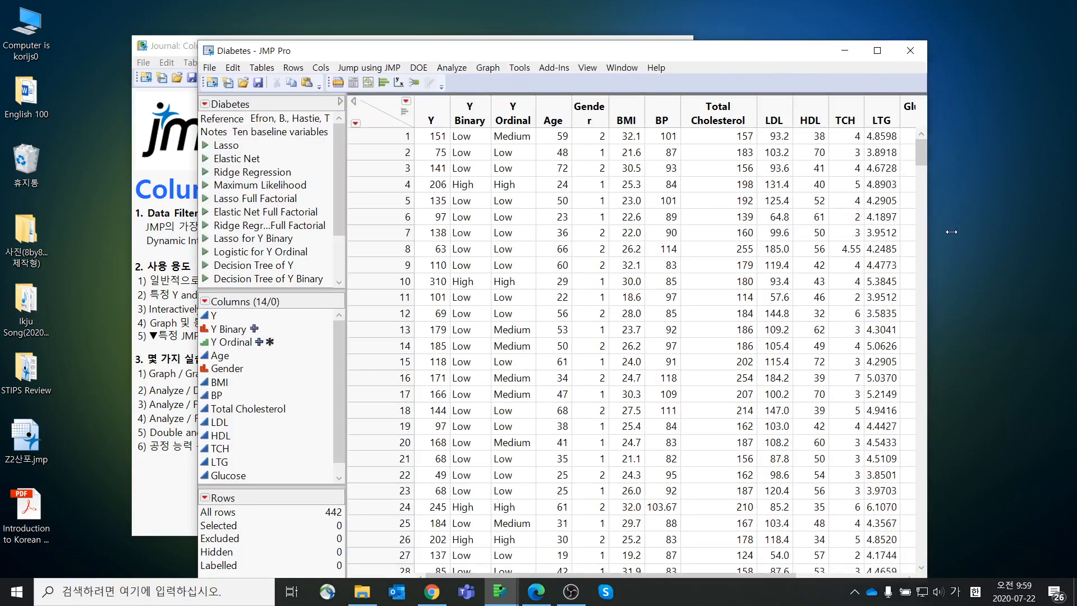
pyautogui.click(552, 118)
pyautogui.click(433, 117)
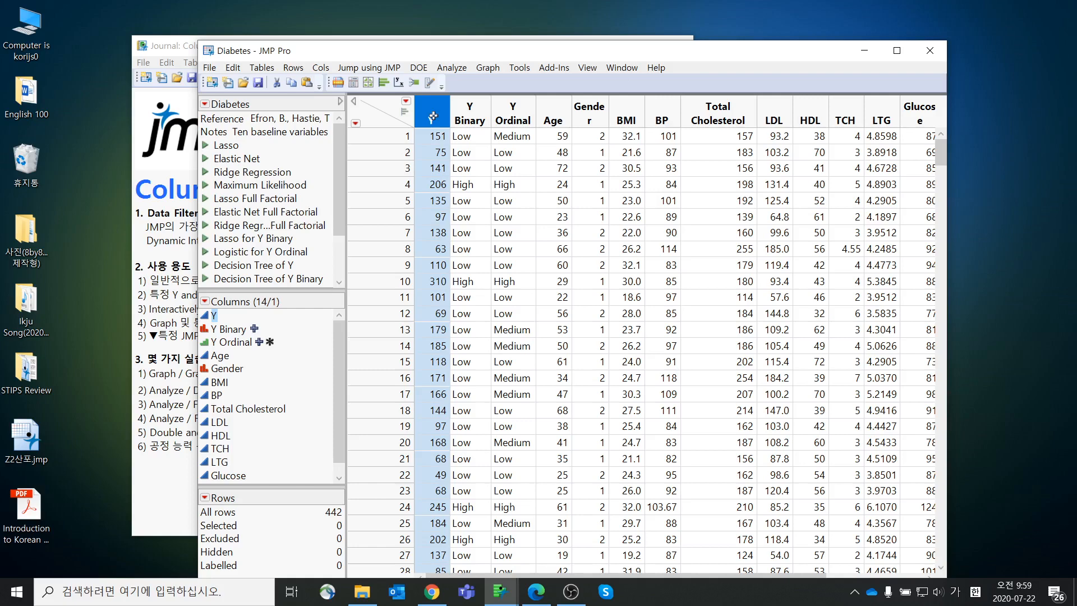
# Step: Build a Graph Builder scatterplot with Y on the vertical axis and Age on the horizontal axis
pyautogui.click(488, 68)
pyautogui.click(491, 84)
pyautogui.moveTo(515, 149); pyautogui.dragTo(392, 98)
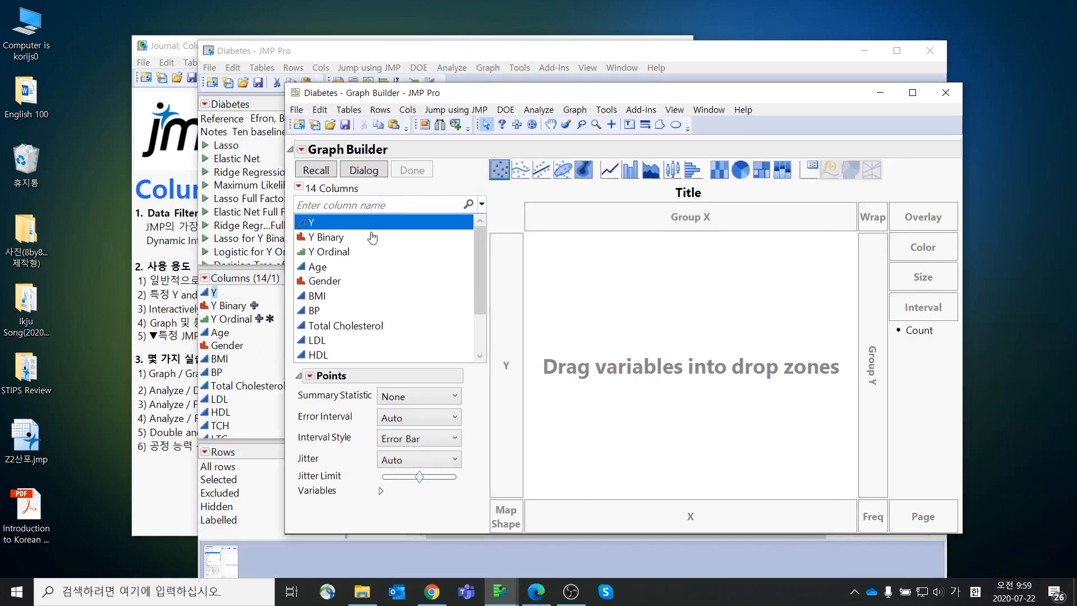
pyautogui.click(513, 295)
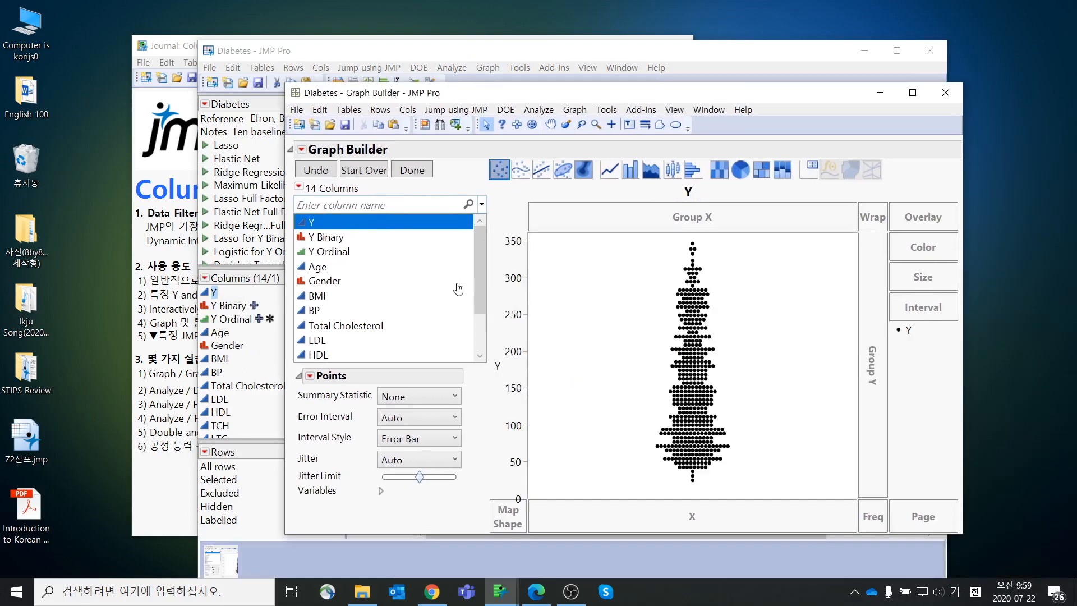
pyautogui.click(365, 274)
pyautogui.click(658, 525)
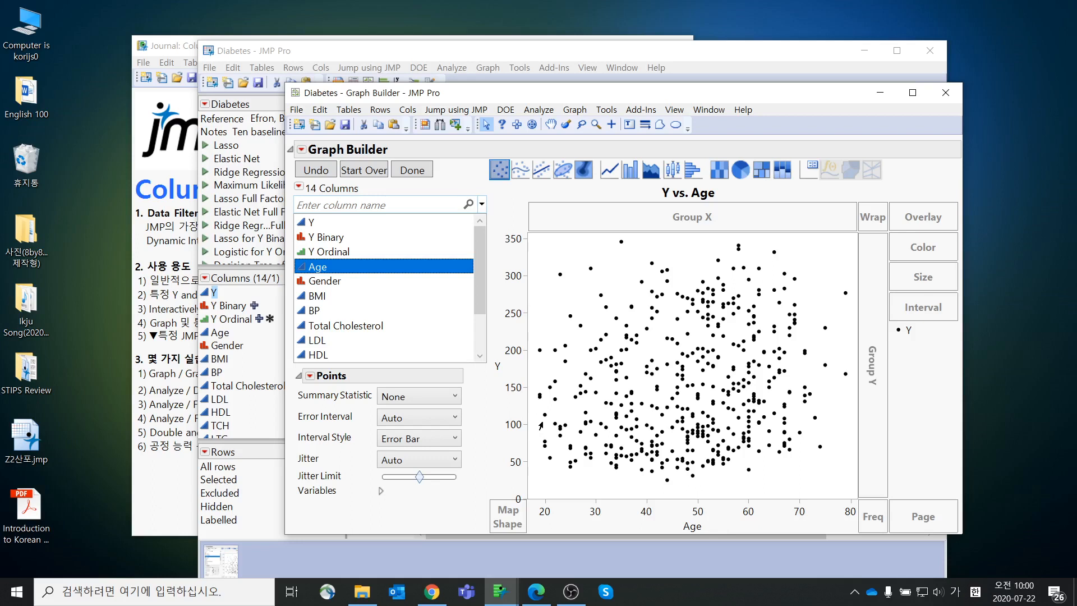
# Step: Add a Column Switcher to the graph that switches Age among the columns Age, BMI and BP
pyautogui.moveTo(526, 101); pyautogui.dragTo(523, 73)
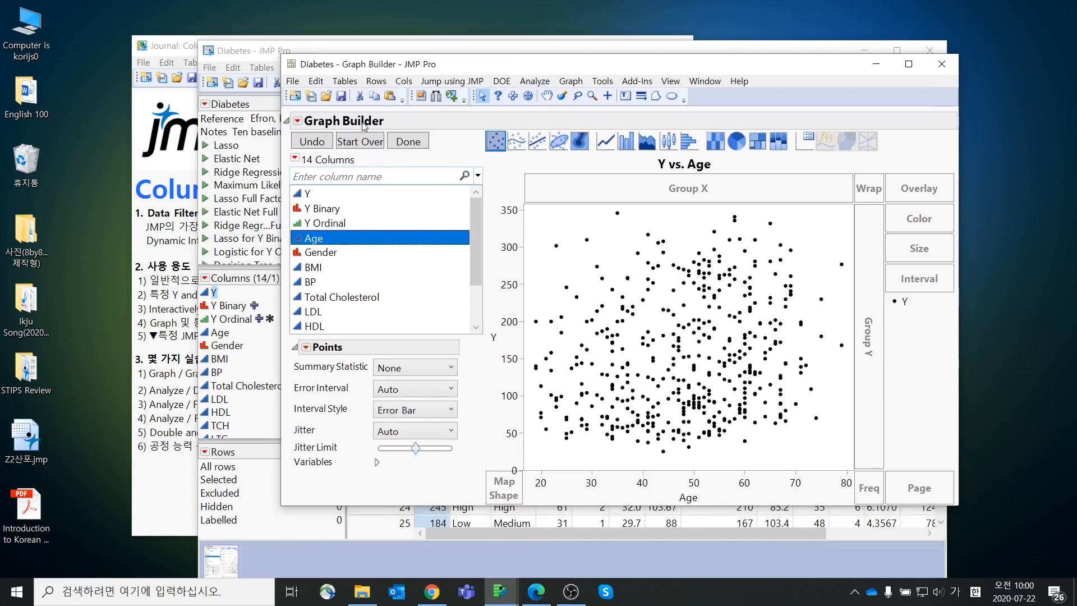
pyautogui.click(299, 123)
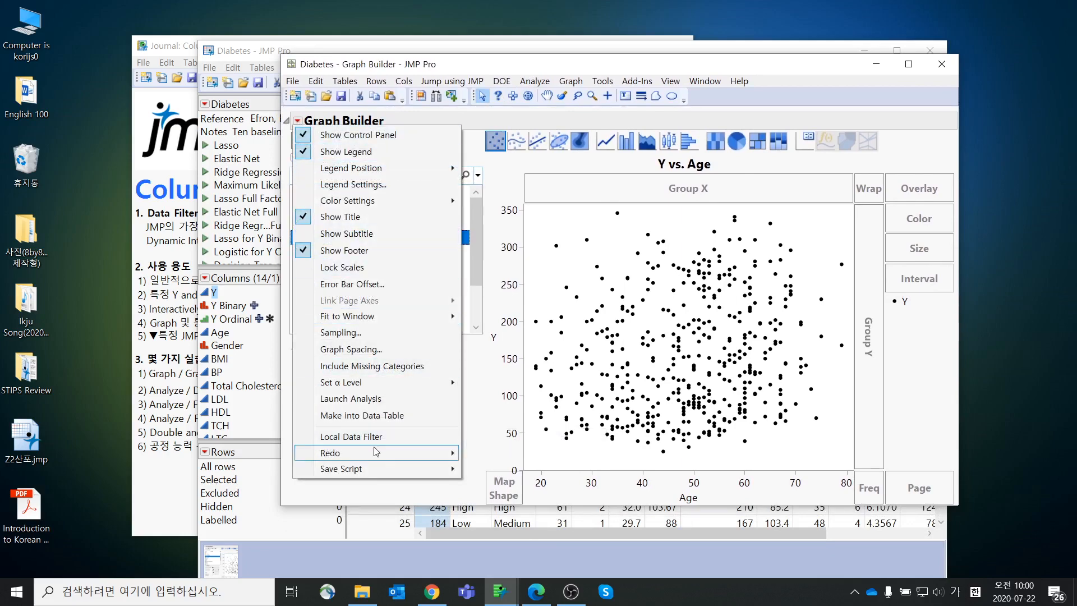
pyautogui.moveTo(376, 452)
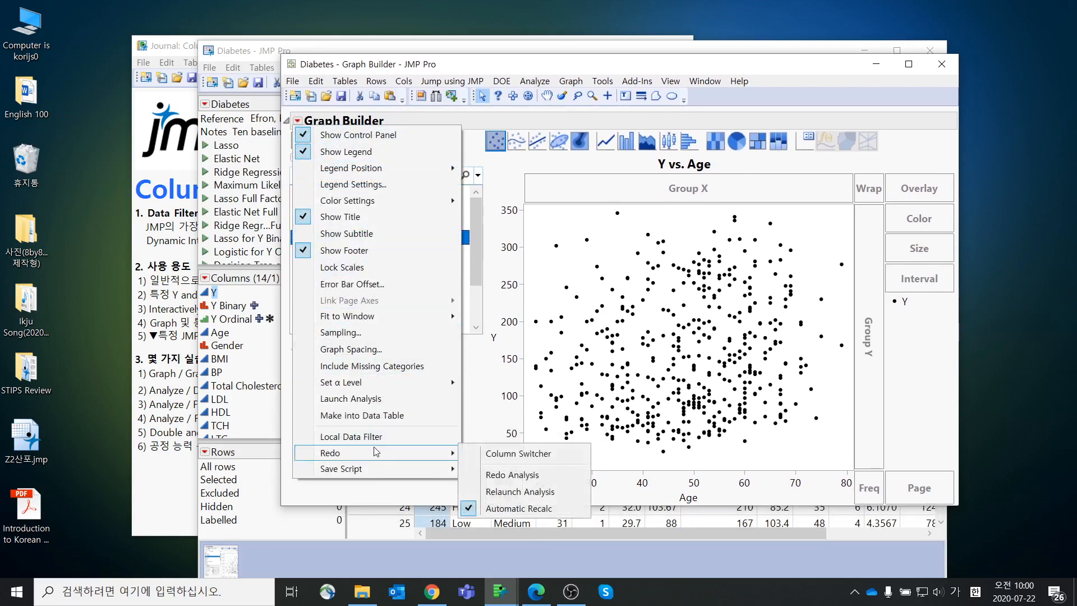
pyautogui.click(502, 454)
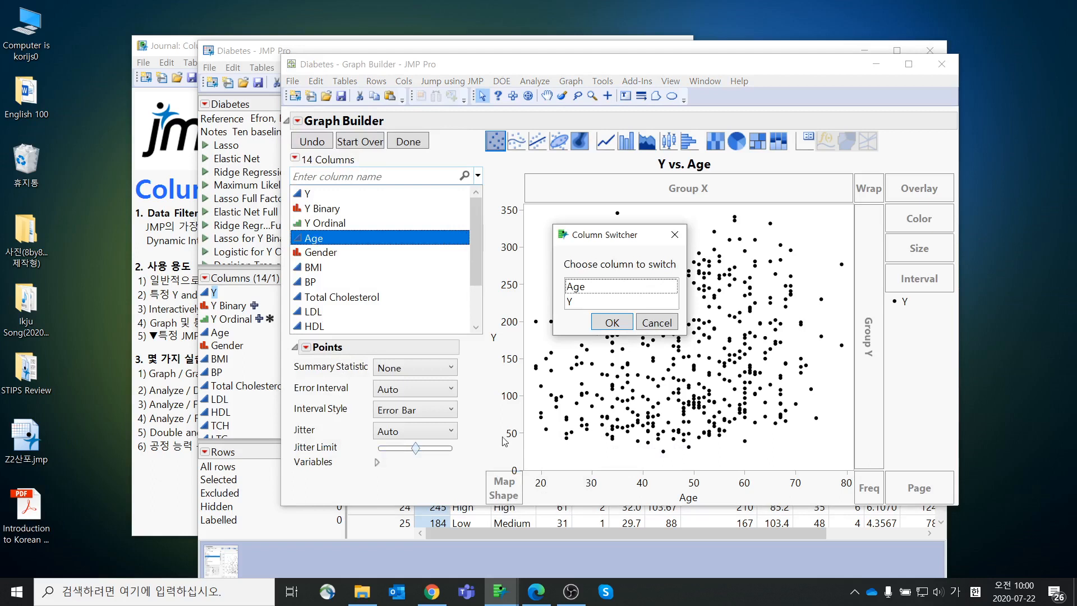
pyautogui.click(578, 287)
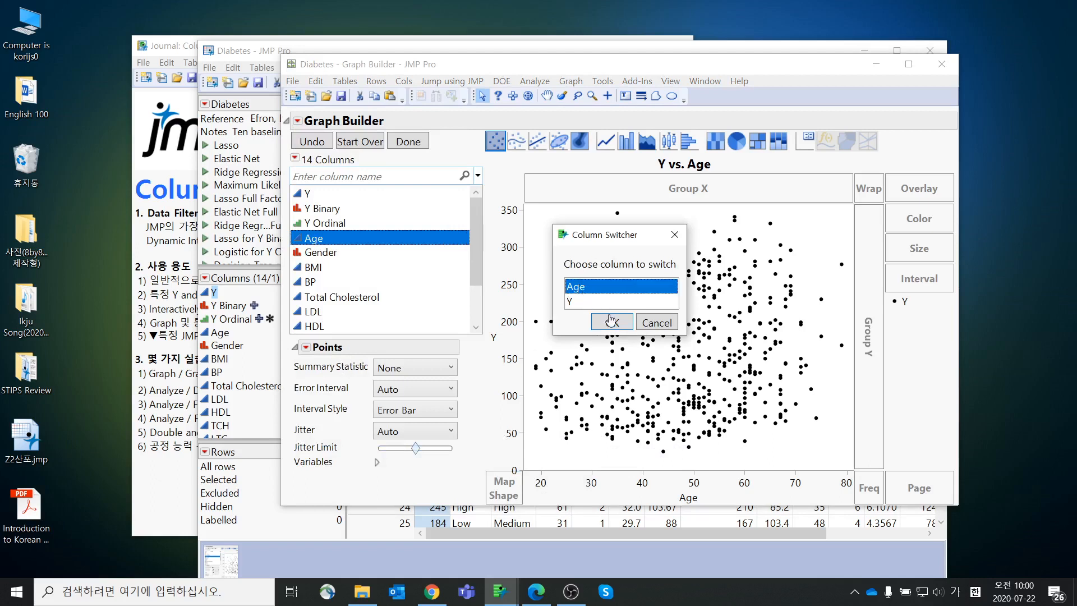
pyautogui.click(612, 322)
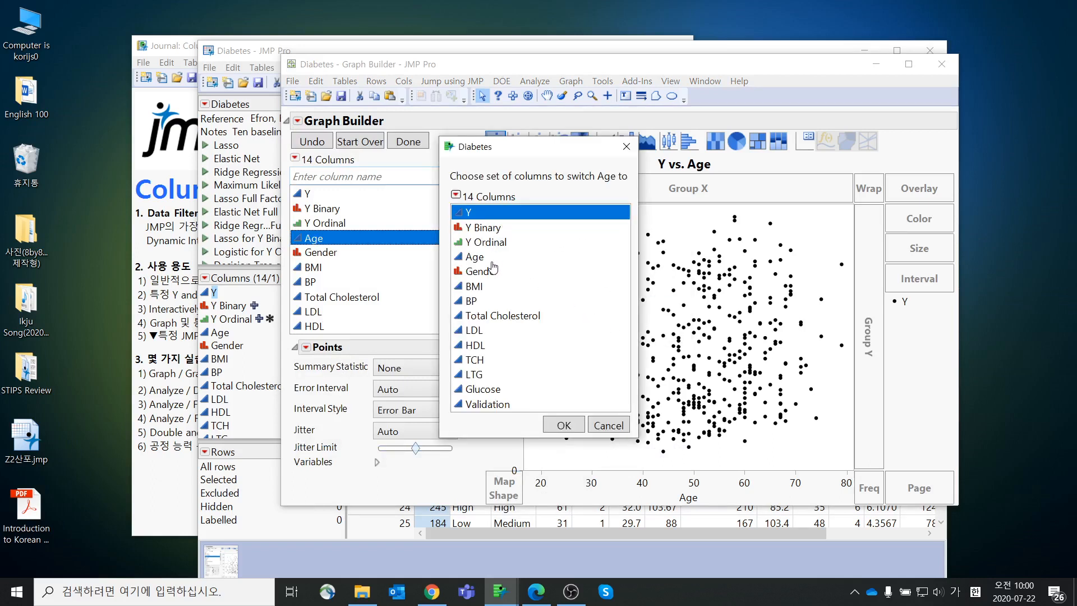
pyautogui.click(491, 262)
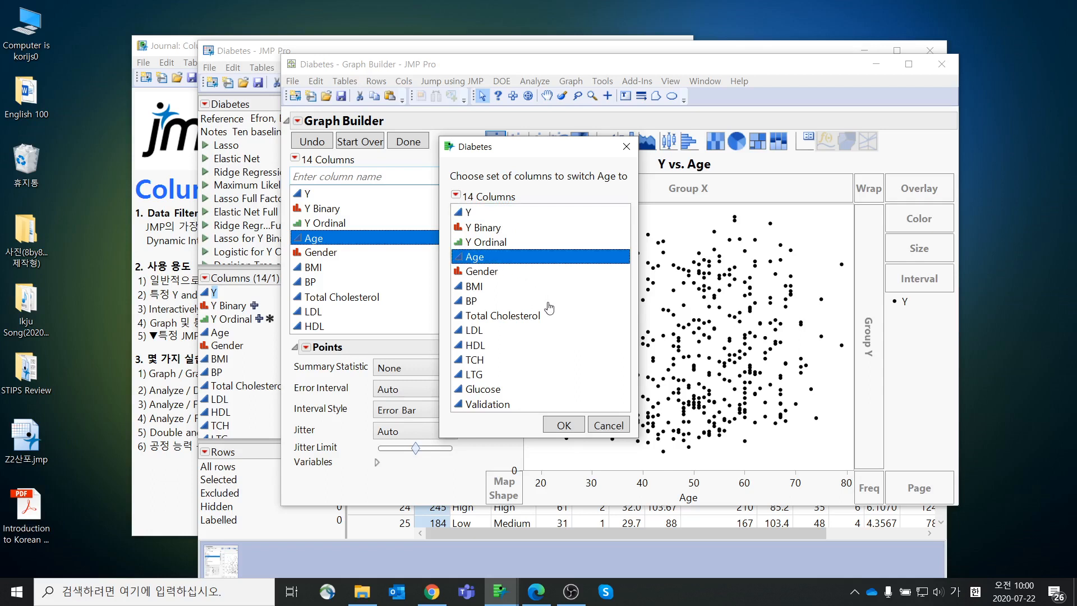
pyautogui.keyDown('ctrl'); pyautogui.click(508, 289); pyautogui.keyUp('ctrl')
pyautogui.keyDown('ctrl'); pyautogui.click(508, 302); pyautogui.keyUp('ctrl')
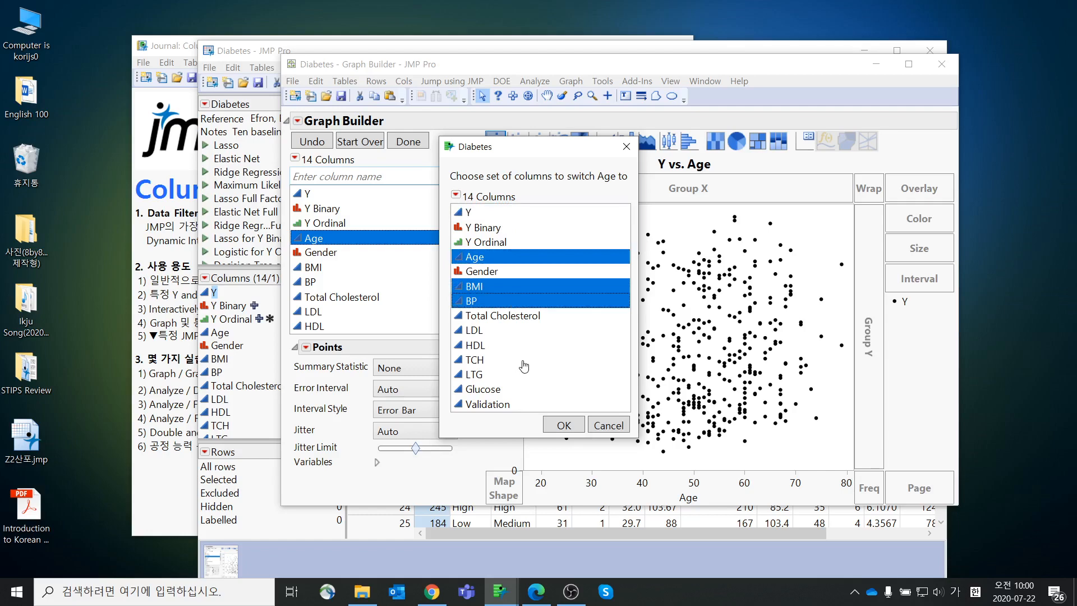
pyautogui.click(563, 425)
pyautogui.moveTo(568, 69); pyautogui.dragTo(461, 73)
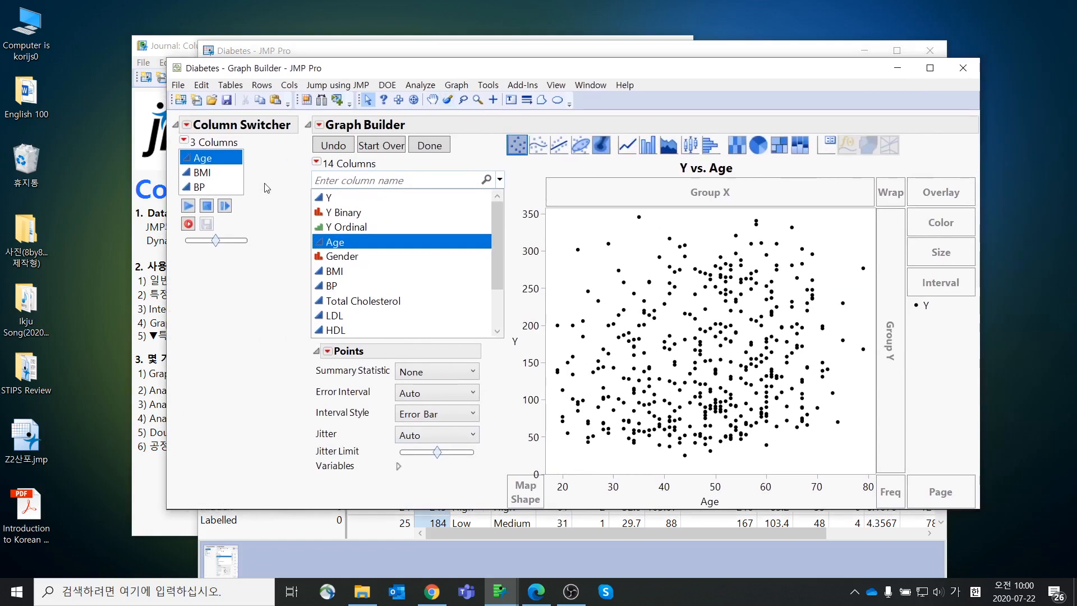
# Step: Play the Column Switcher animation through Age, BMI and BP, and vary its speed
pyautogui.moveTo(283, 256)
pyautogui.mouseDown()
pyautogui.moveTo(205, 107)
pyautogui.moveTo(282, 238)
pyautogui.mouseUp()
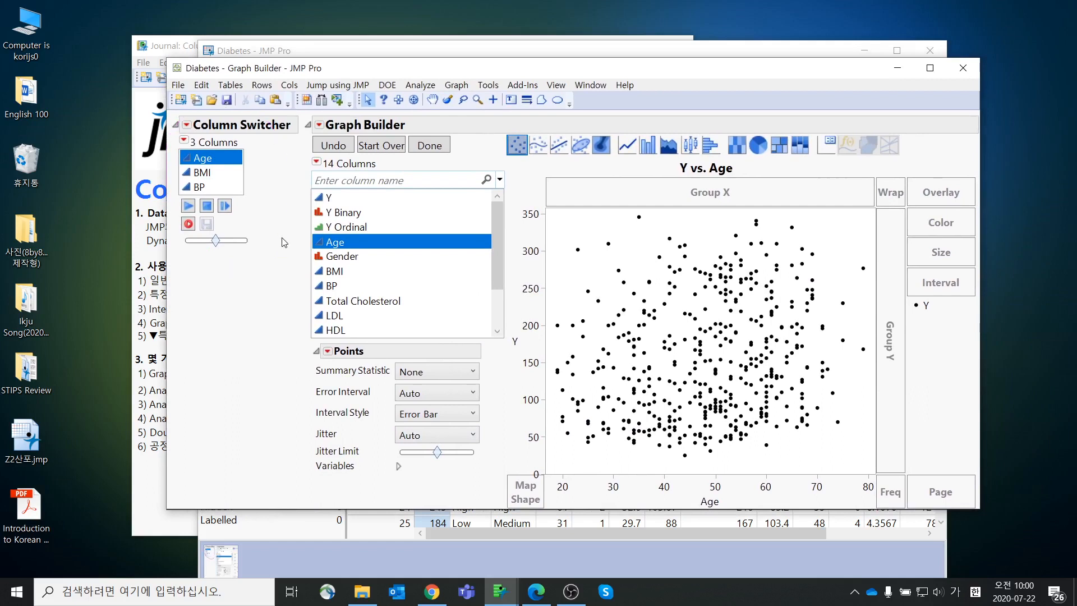
pyautogui.click(188, 206)
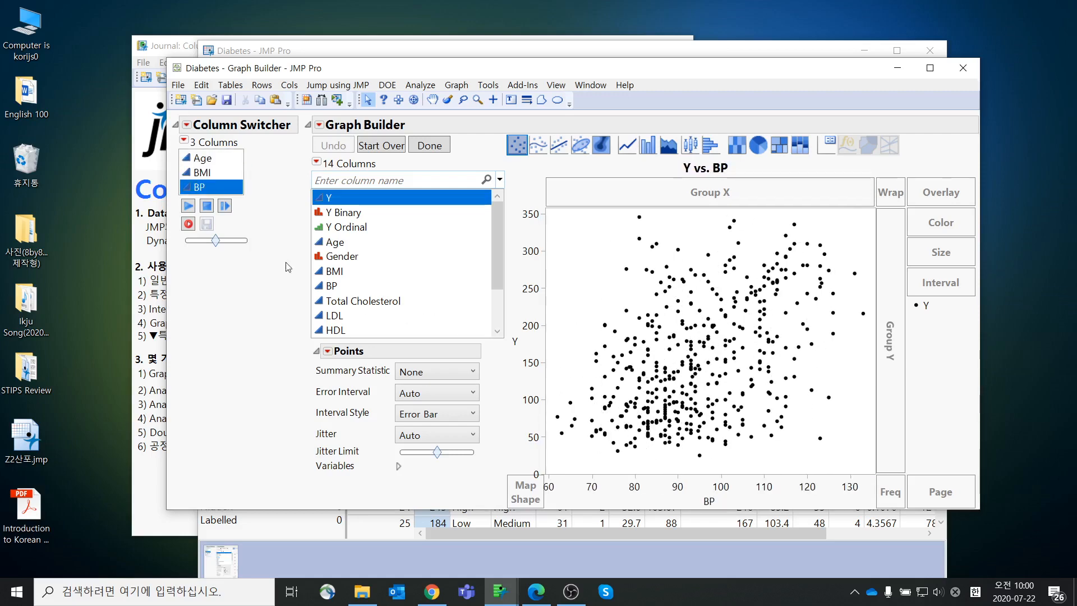
pyautogui.moveTo(218, 248); pyautogui.dragTo(206, 248)
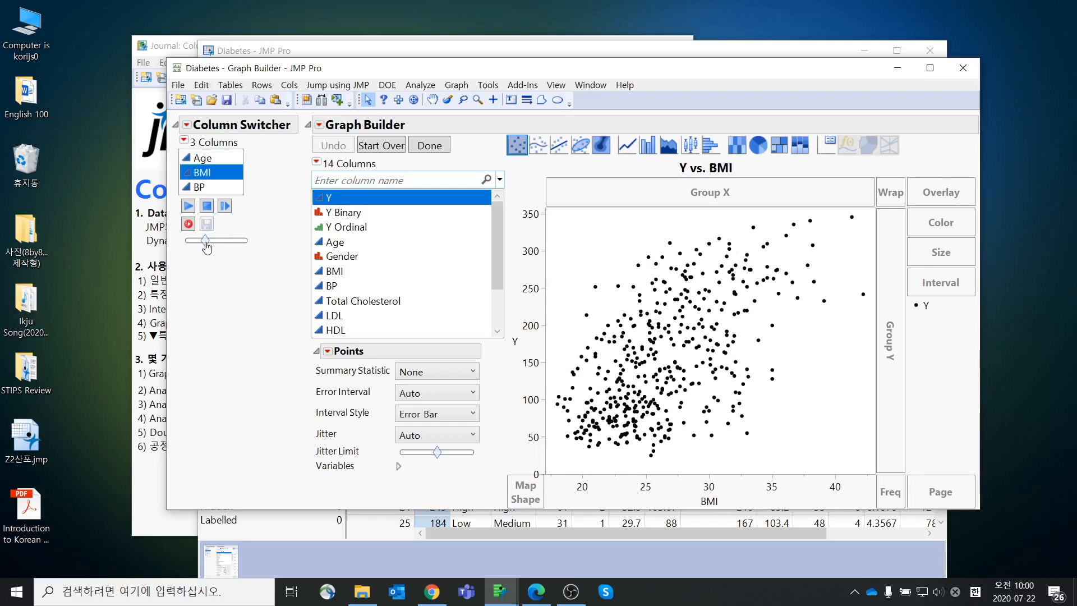
pyautogui.moveTo(207, 247); pyautogui.dragTo(223, 246)
# Step: Close the Graph Builder window and rearrange the journal and Diabetes table so the exercise list stays readable
pyautogui.click(963, 68)
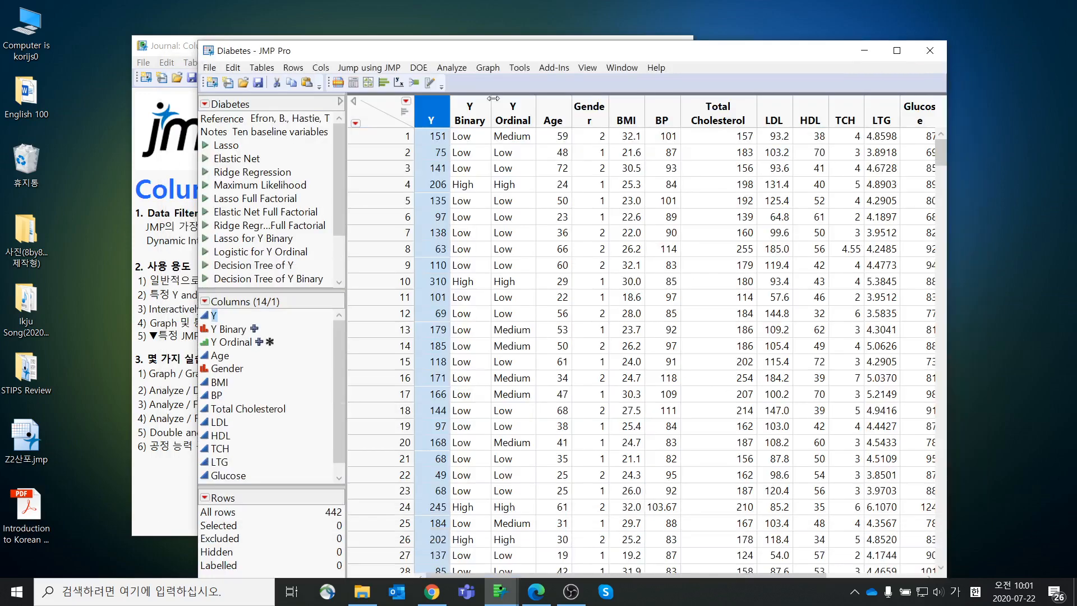
pyautogui.moveTo(476, 50); pyautogui.dragTo(567, 45)
pyautogui.moveTo(273, 47); pyautogui.dragTo(232, 47)
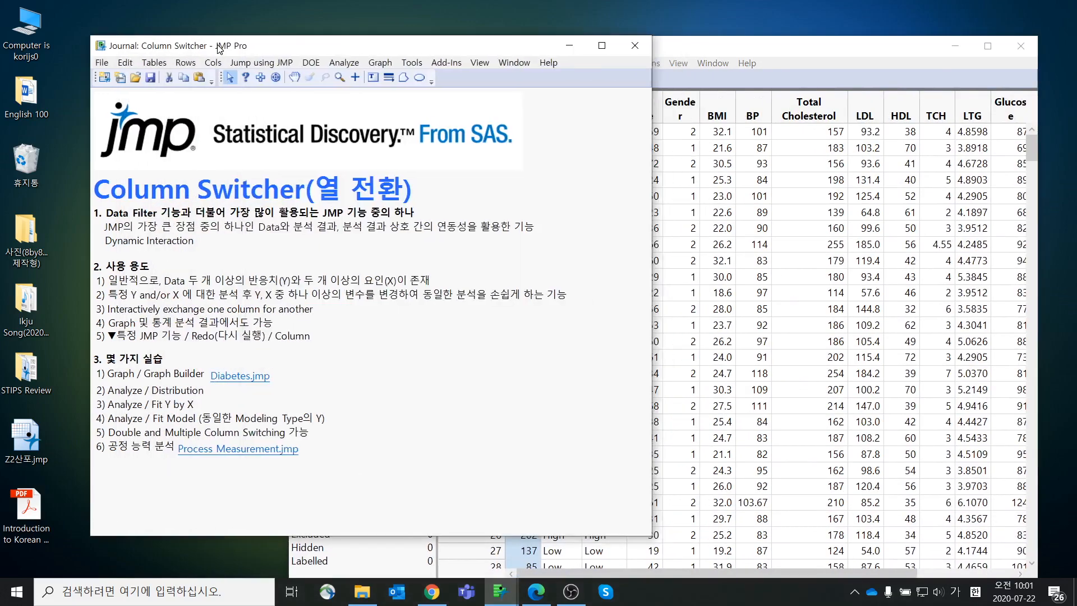
pyautogui.moveTo(687, 48); pyautogui.dragTo(653, 37)
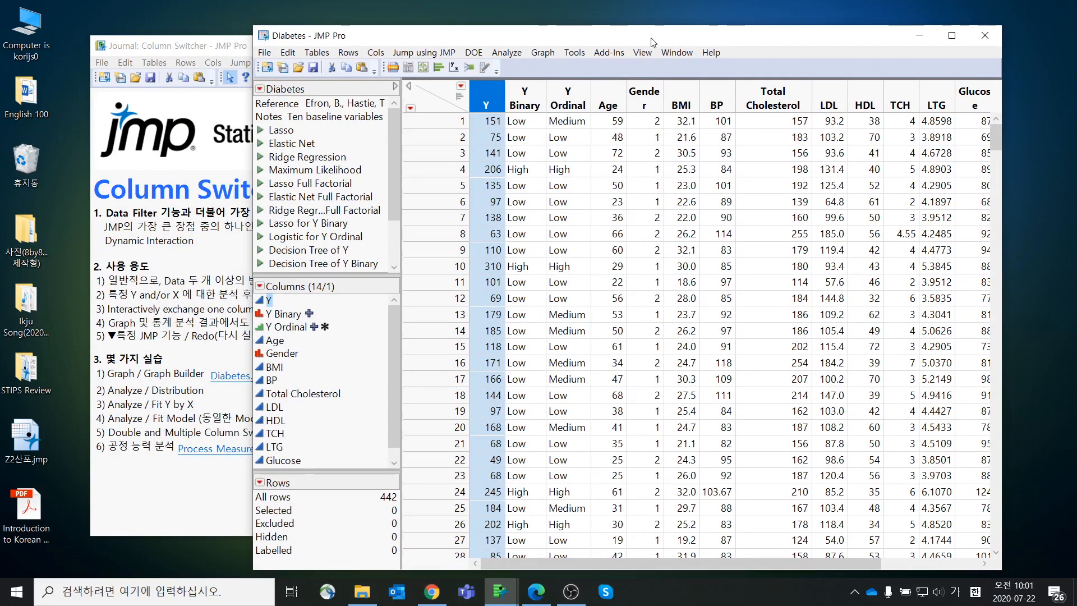
# Step: Run a Distribution analysis of BMI and examine its histogram and summary statistics
pyautogui.click(513, 54)
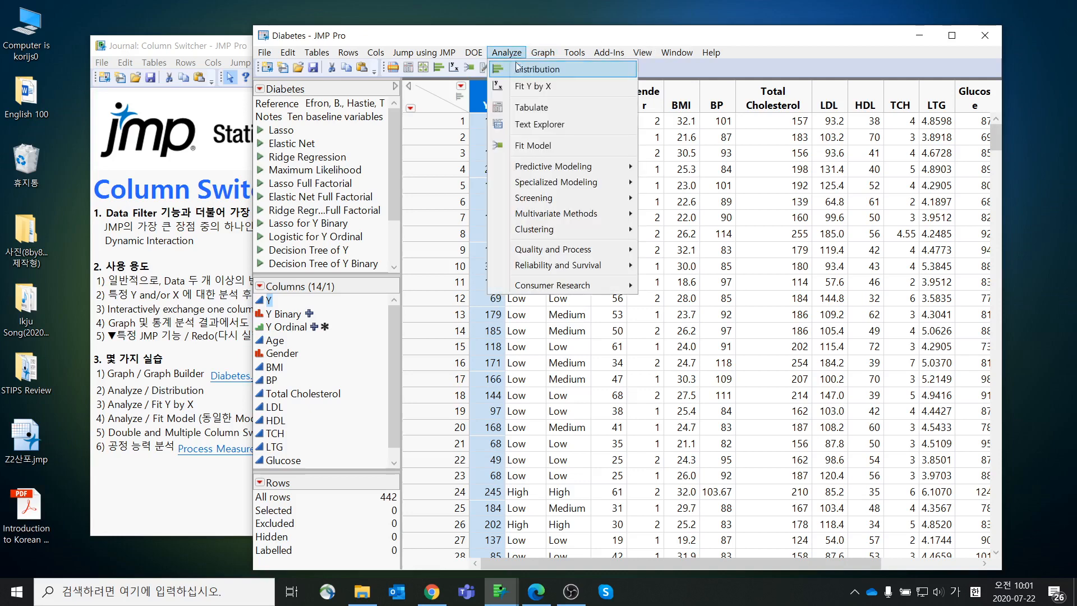
pyautogui.click(518, 70)
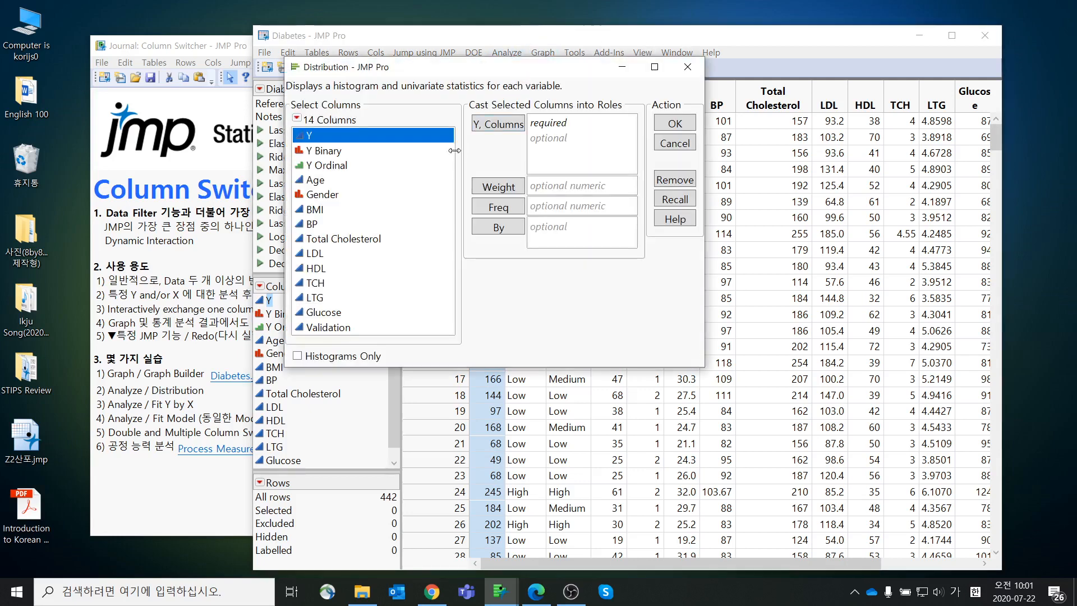
pyautogui.click(366, 212)
pyautogui.click(496, 124)
pyautogui.click(675, 123)
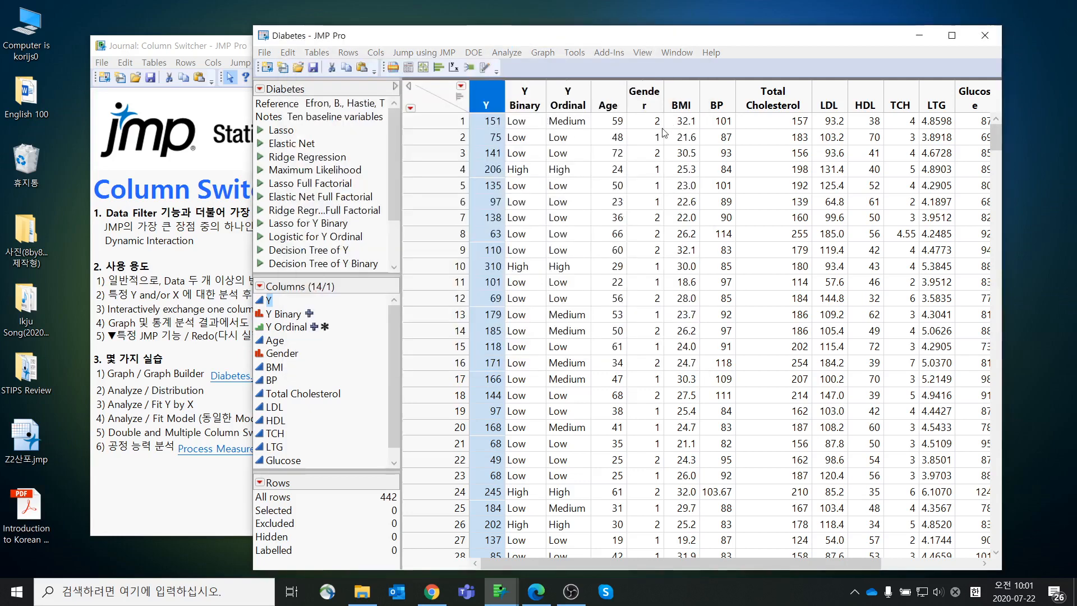
pyautogui.moveTo(646, 60); pyautogui.dragTo(716, 84)
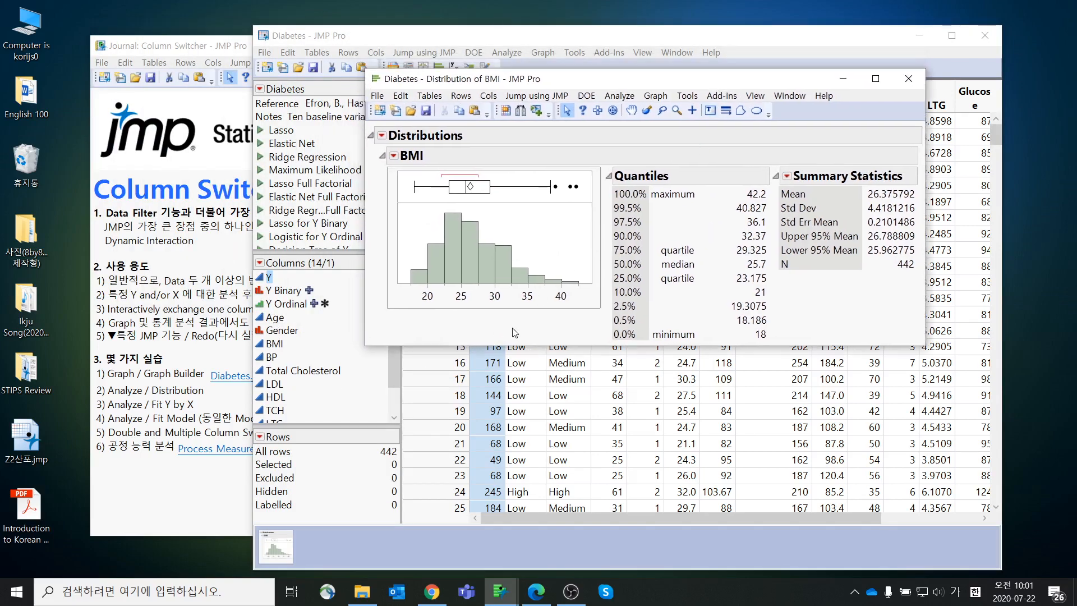
pyautogui.moveTo(512, 328)
pyautogui.mouseDown()
pyautogui.moveTo(367, 227)
pyautogui.moveTo(557, 184)
pyautogui.moveTo(586, 295)
pyautogui.moveTo(504, 324)
pyautogui.mouseUp()
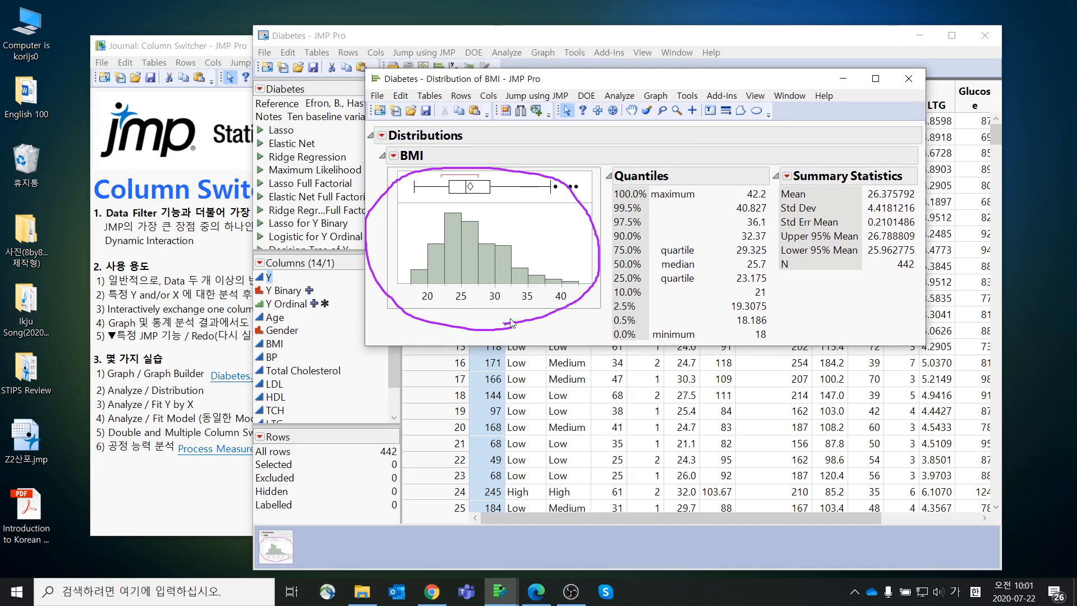
pyautogui.moveTo(843, 301)
pyautogui.mouseDown()
pyautogui.moveTo(664, 297)
pyautogui.moveTo(858, 218)
pyautogui.moveTo(857, 295)
pyautogui.mouseUp()
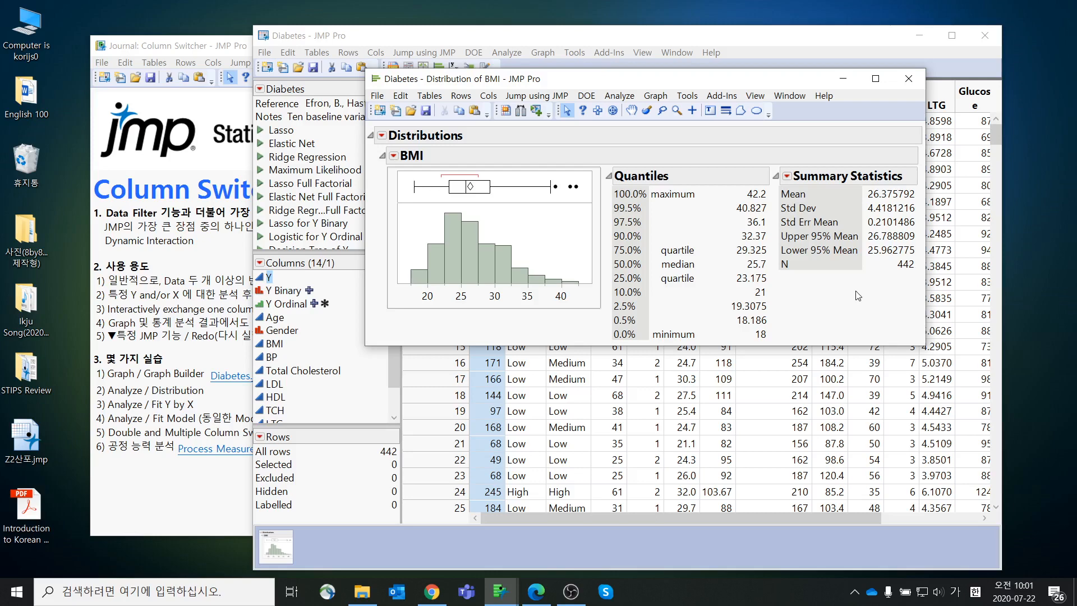
# Step: Add a Column Switcher to the BMI Distribution report that switches BMI among BMI, BP and Total Cholesterol
pyautogui.click(384, 137)
pyautogui.moveTo(414, 223)
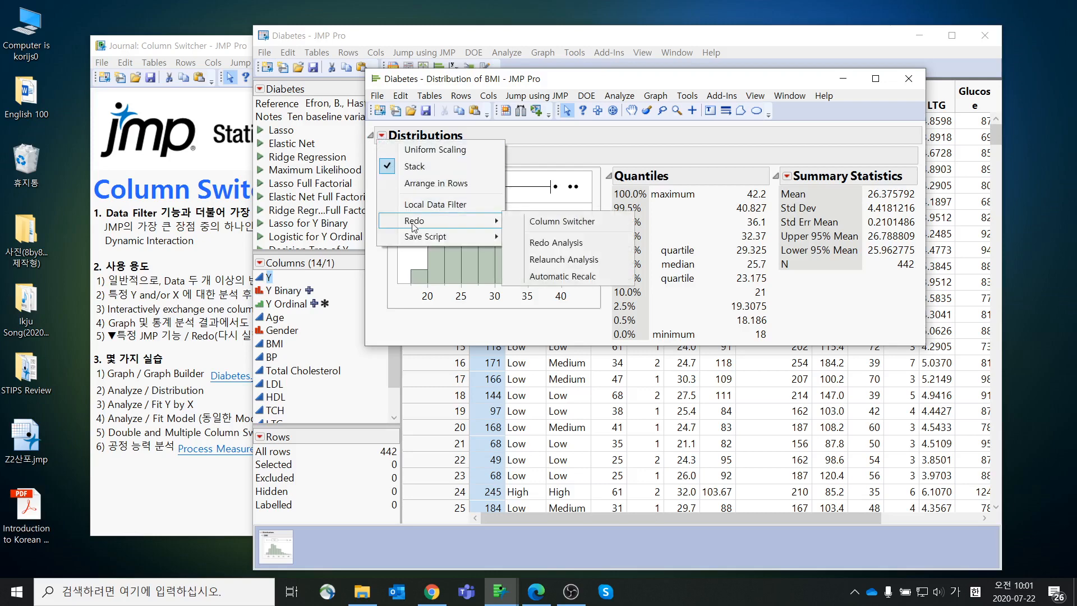
pyautogui.click(555, 223)
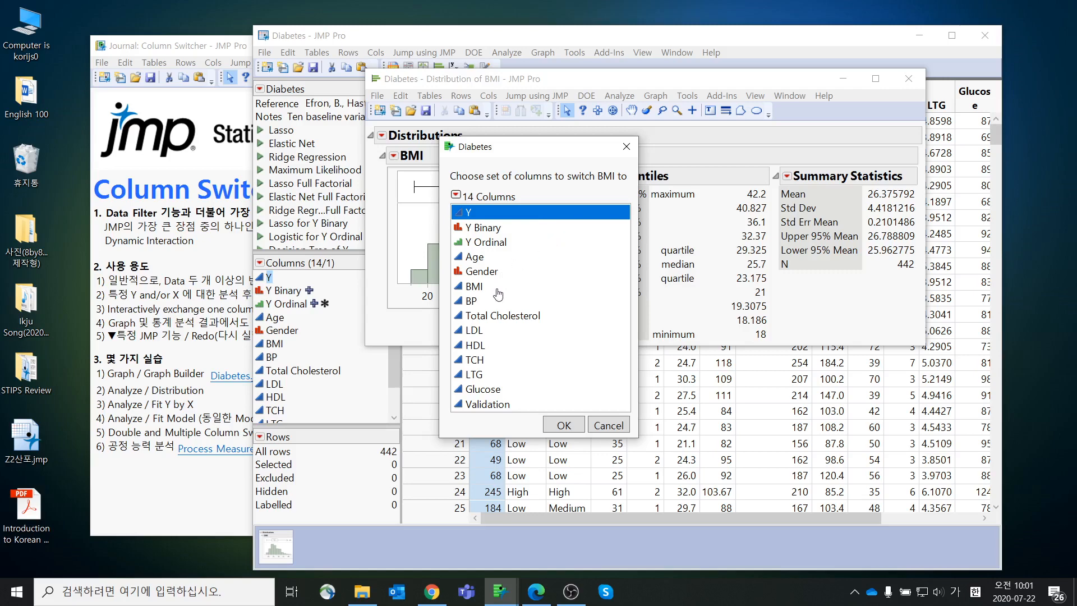
pyautogui.click(474, 287)
pyautogui.moveTo(527, 147); pyautogui.dragTo(642, 130)
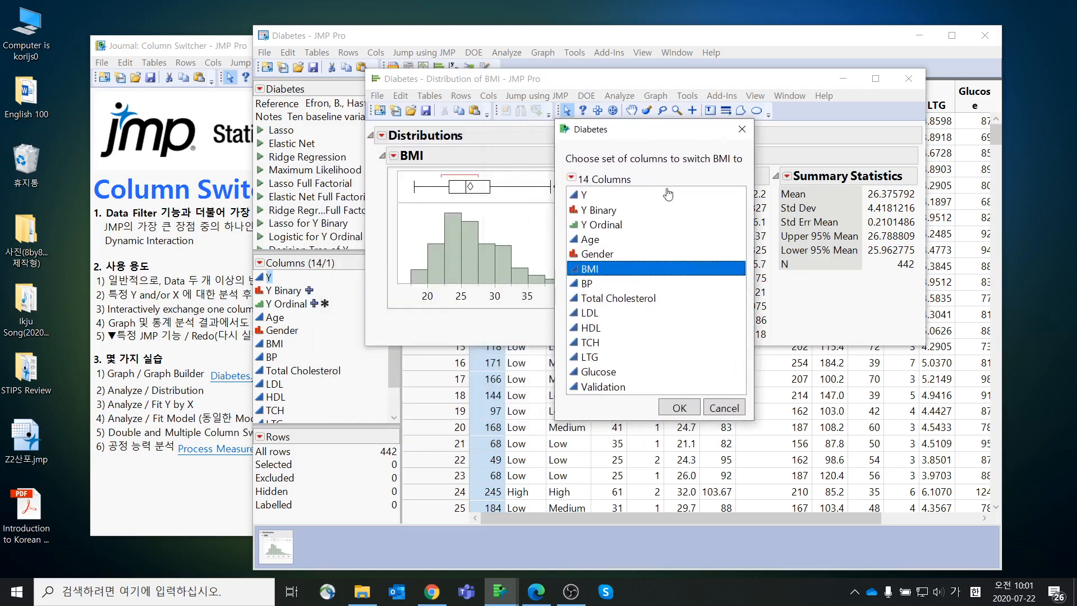
pyautogui.moveTo(639, 268); pyautogui.dragTo(641, 305)
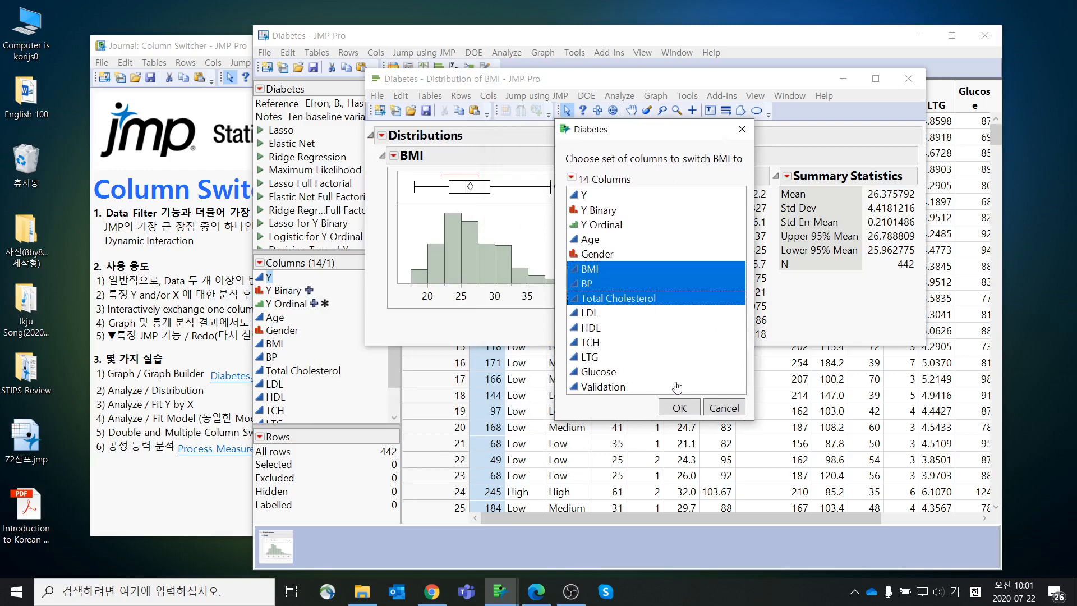
pyautogui.click(678, 408)
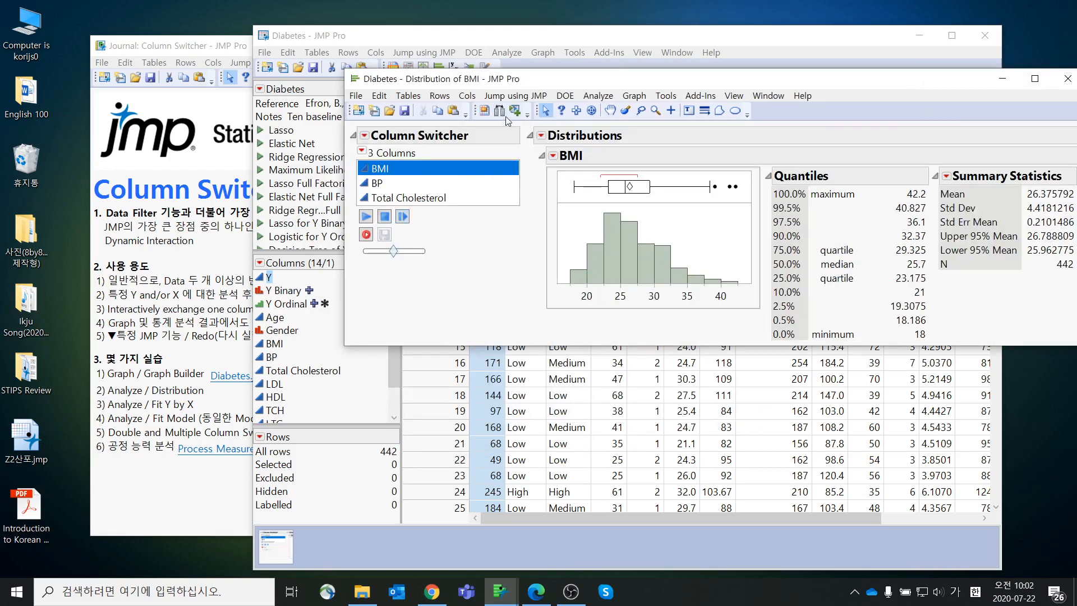
# Step: Play the Column Switcher animation in the Distribution report through BMI, BP and Total Cholesterol, and close the report
pyautogui.moveTo(525, 84); pyautogui.dragTo(426, 114)
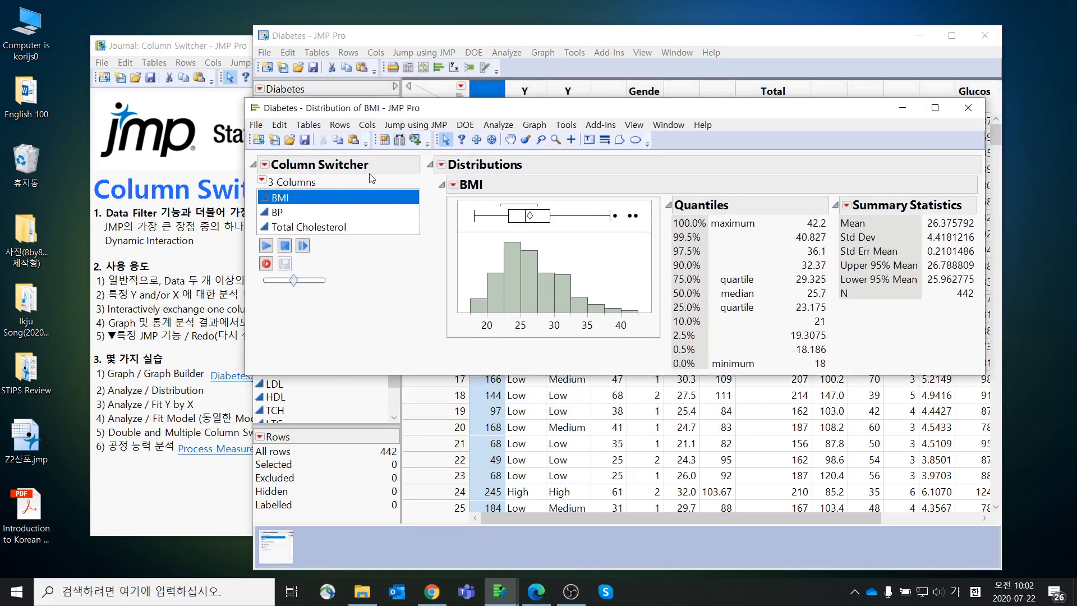
pyautogui.click(272, 247)
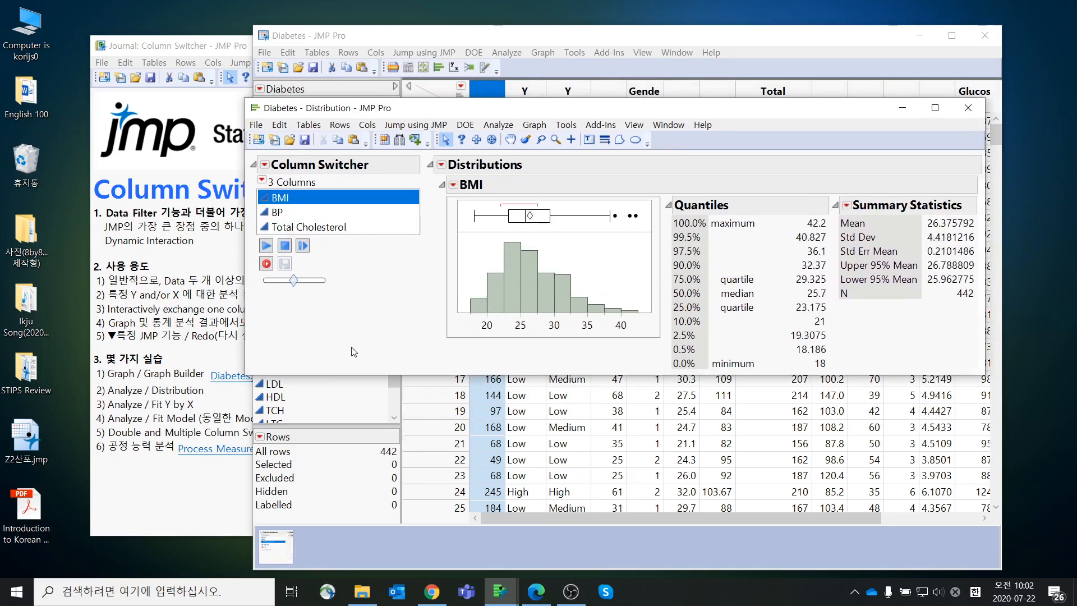
pyautogui.click(970, 116)
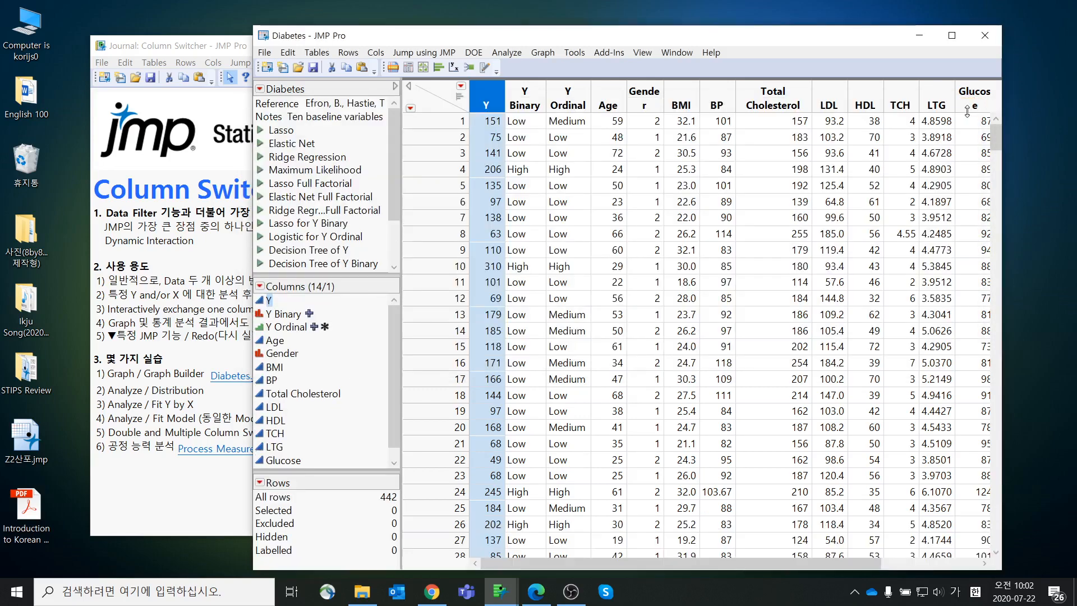
# Step: Highlight the Analyze / Fit Y by X exercise in the journal and point out the factor columns and Y in the Diabetes table
pyautogui.click(178, 407)
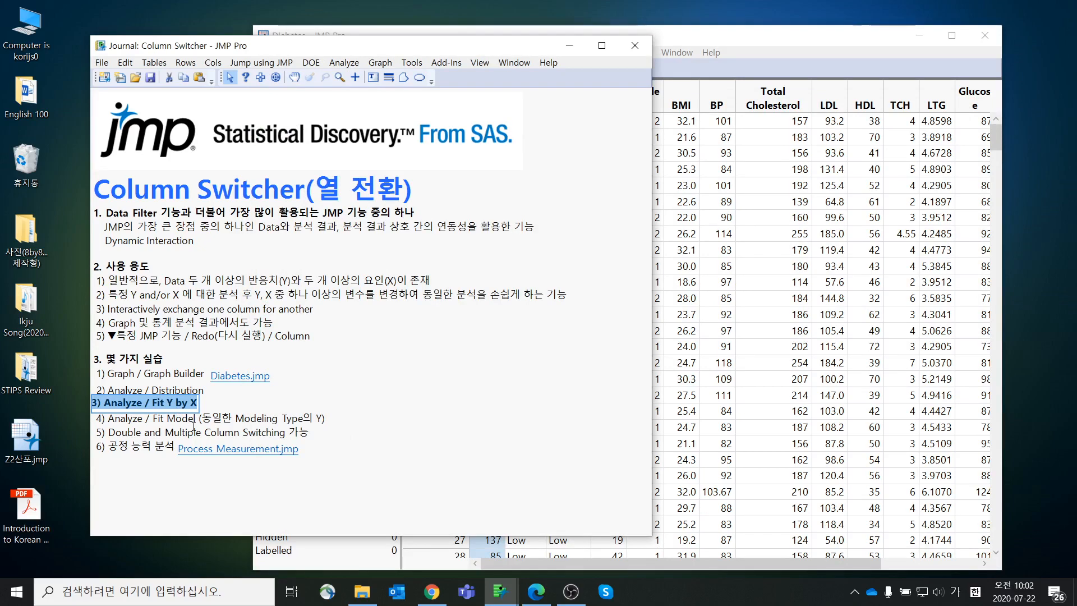
pyautogui.click(791, 47)
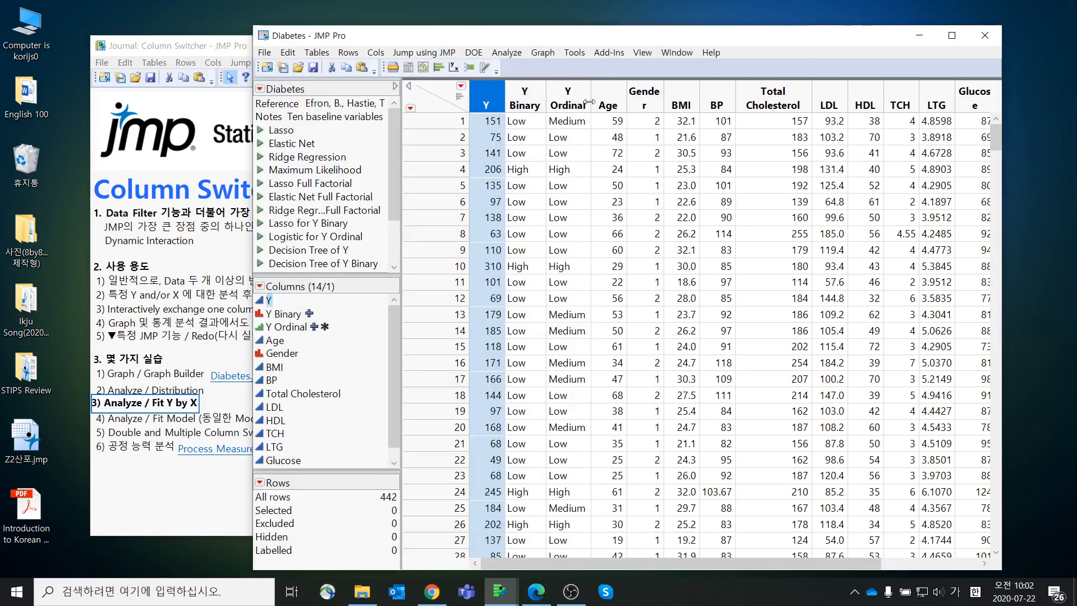
pyautogui.moveTo(608, 98); pyautogui.dragTo(883, 97)
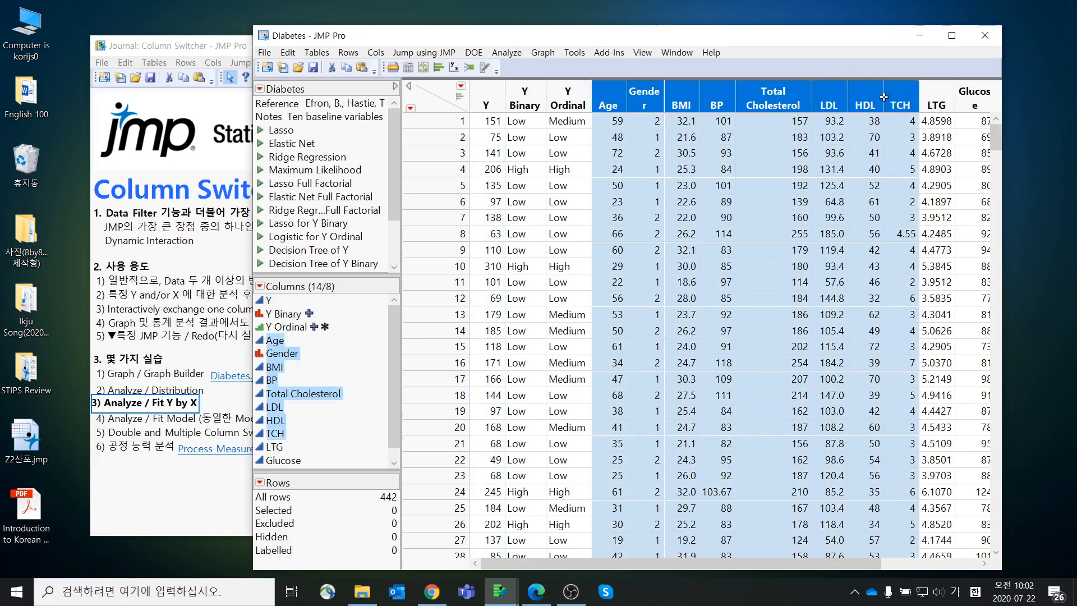
pyautogui.click(606, 97)
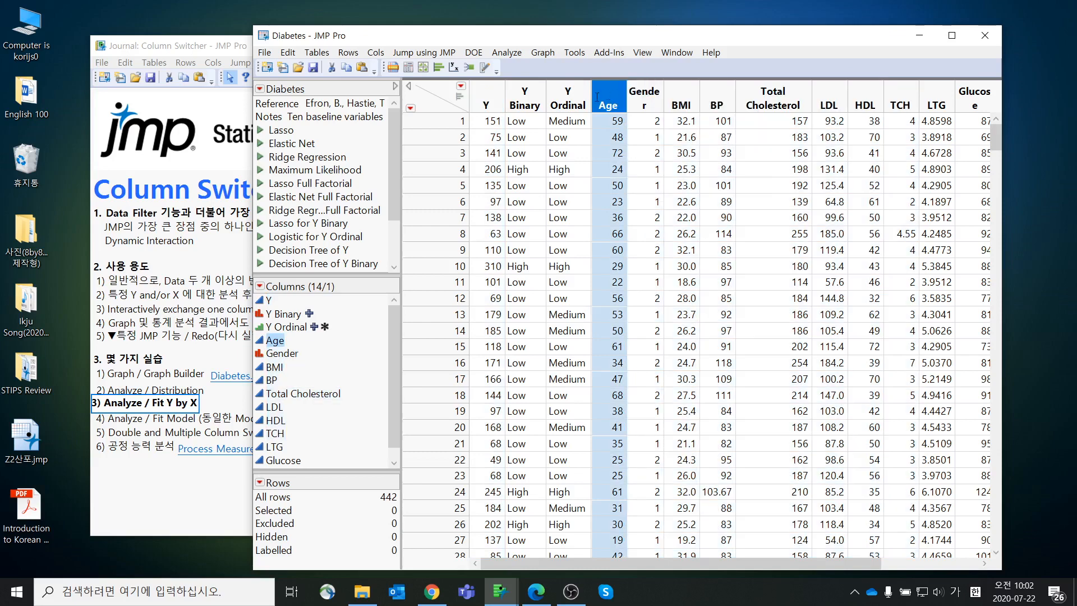
pyautogui.click(494, 99)
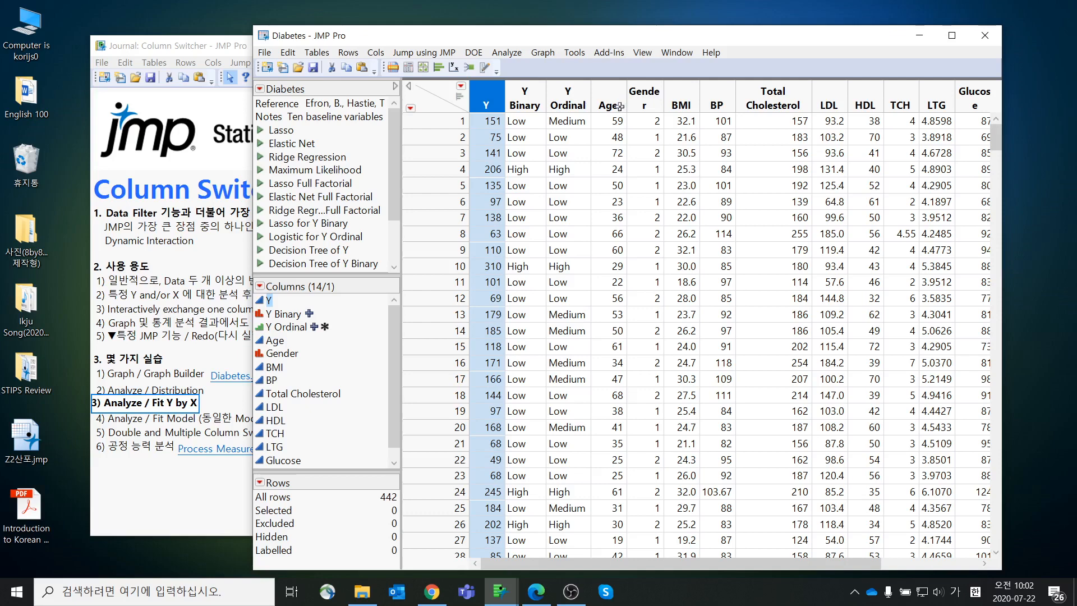
# Step: Run a Fit Y by X analysis with Y as the response and BMI as the factor
pyautogui.click(506, 53)
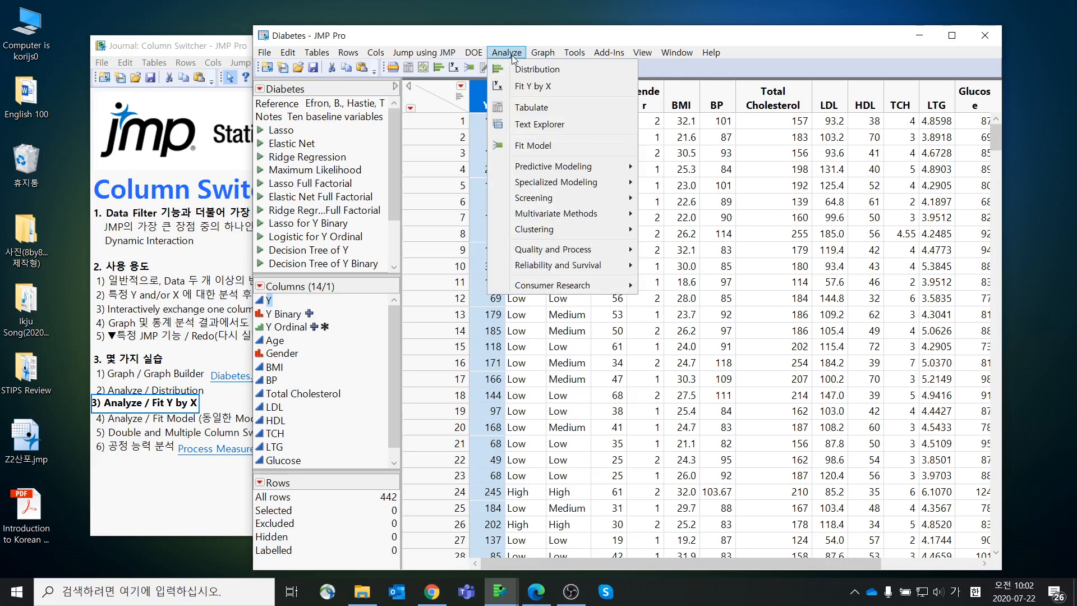
pyautogui.click(522, 87)
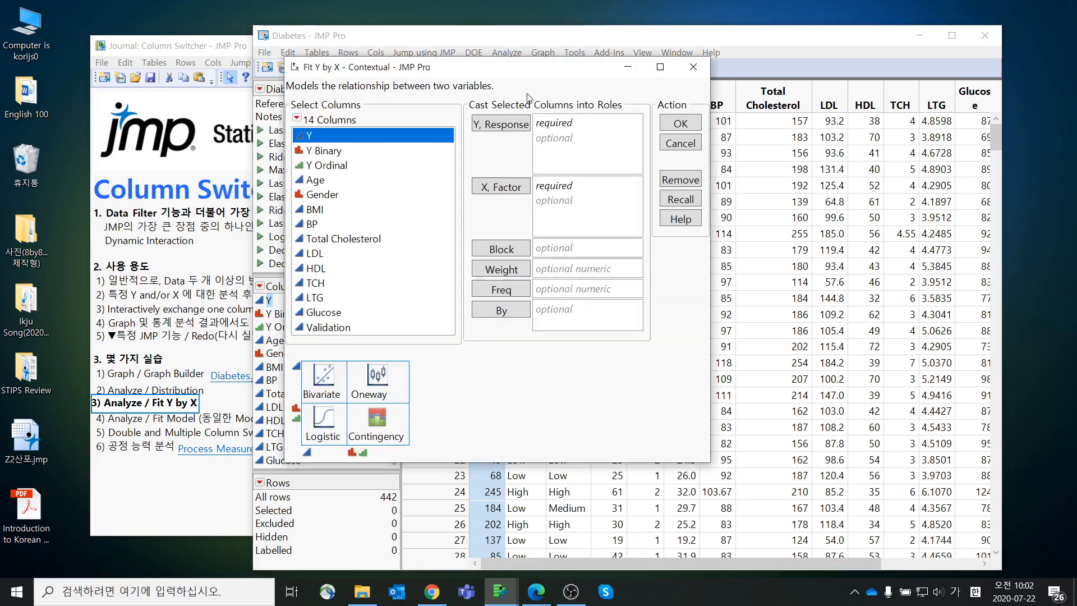
pyautogui.click(485, 126)
pyautogui.click(364, 212)
pyautogui.click(494, 187)
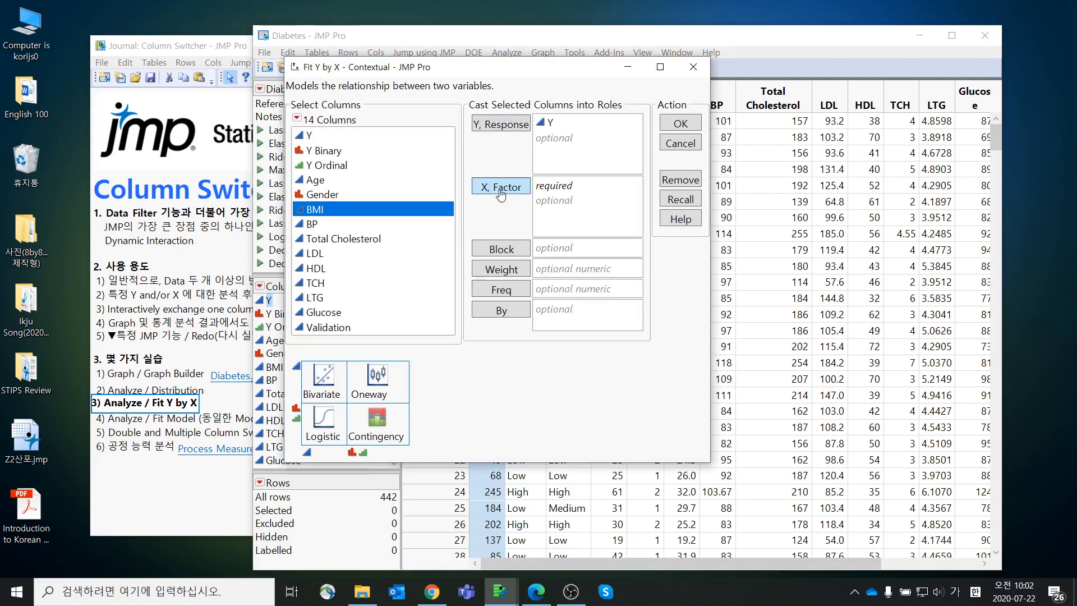
pyautogui.click(680, 125)
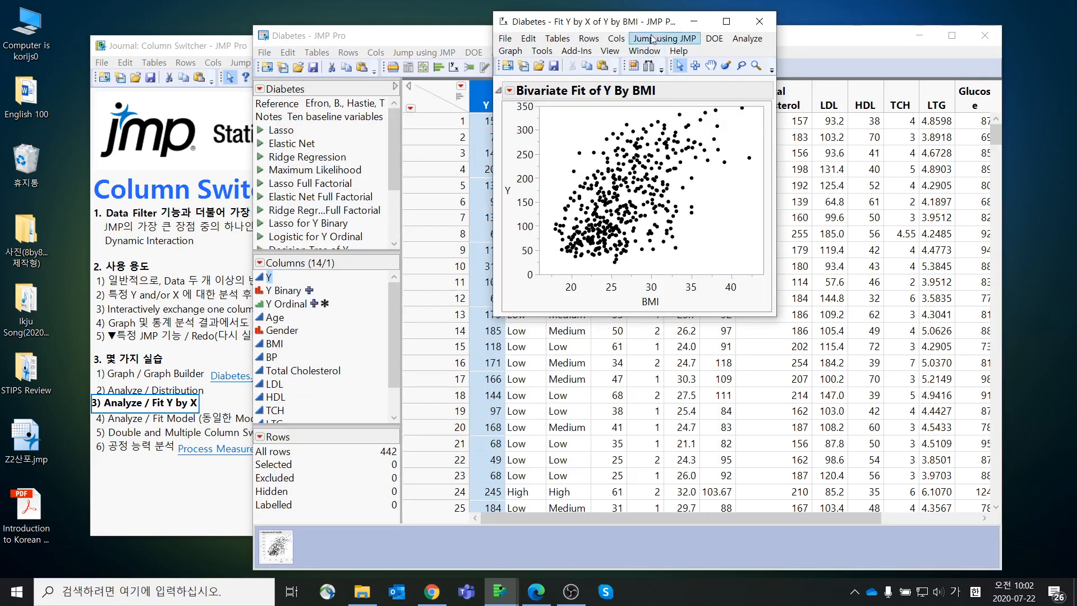
pyautogui.moveTo(652, 27); pyautogui.dragTo(654, 33)
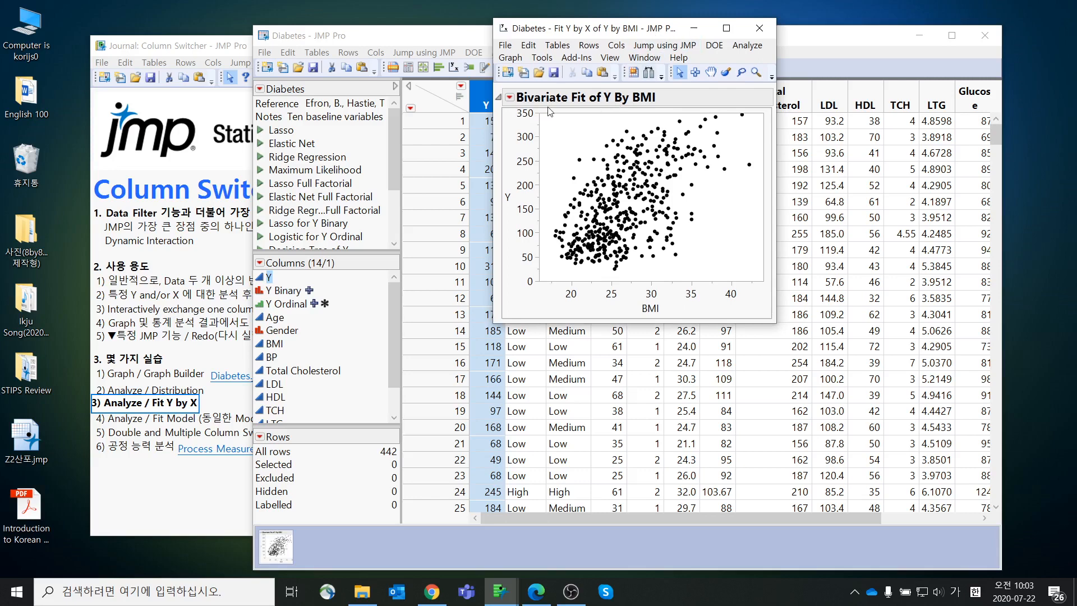
# Step: Fit a straight line to the Y by BMI scatterplot and examine its regression equation and fit statistics
pyautogui.click(510, 98)
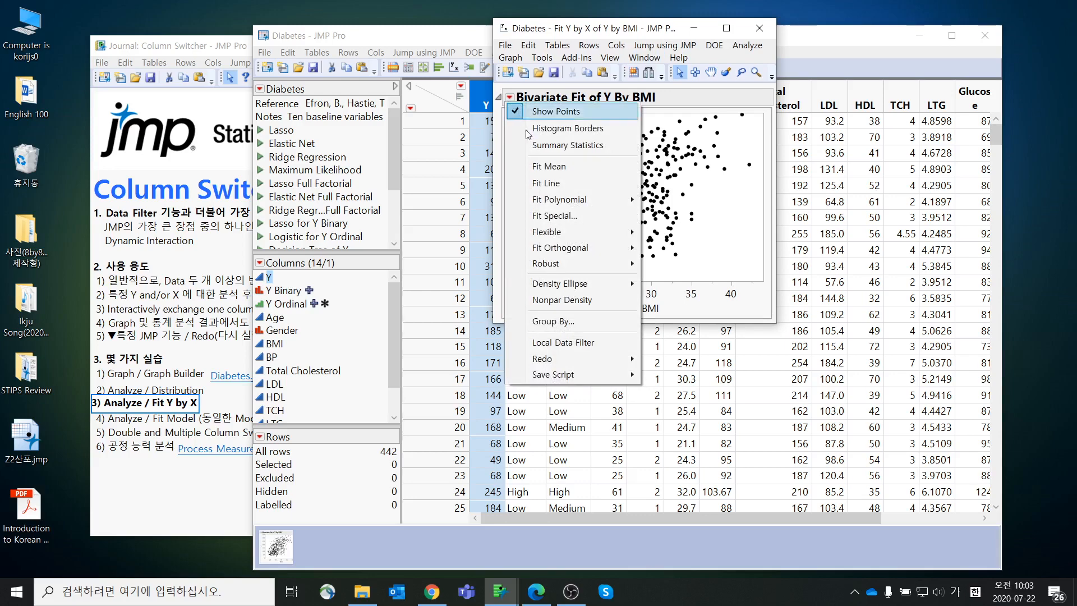
pyautogui.click(543, 185)
pyautogui.scroll(2, 660, 326)
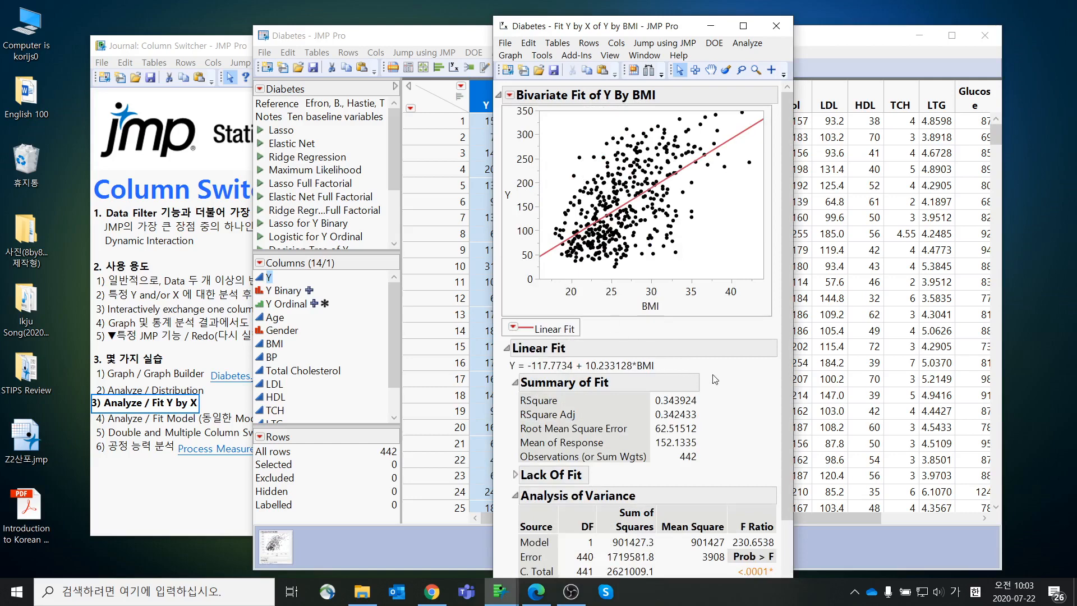
pyautogui.moveTo(714, 373)
pyautogui.mouseDown()
pyautogui.moveTo(537, 335)
pyautogui.moveTo(670, 349)
pyautogui.moveTo(721, 393)
pyautogui.moveTo(704, 423)
pyautogui.moveTo(706, 379)
pyautogui.moveTo(728, 415)
pyautogui.mouseUp()
pyautogui.moveTo(682, 330)
pyautogui.mouseDown()
pyautogui.moveTo(599, 295)
pyautogui.moveTo(676, 325)
pyautogui.moveTo(672, 333)
pyautogui.mouseUp()
# Step: Add a Column Switcher to the bivariate fit that switches BMI among BMI, BP, Total Cholesterol and LDL
pyautogui.click(510, 98)
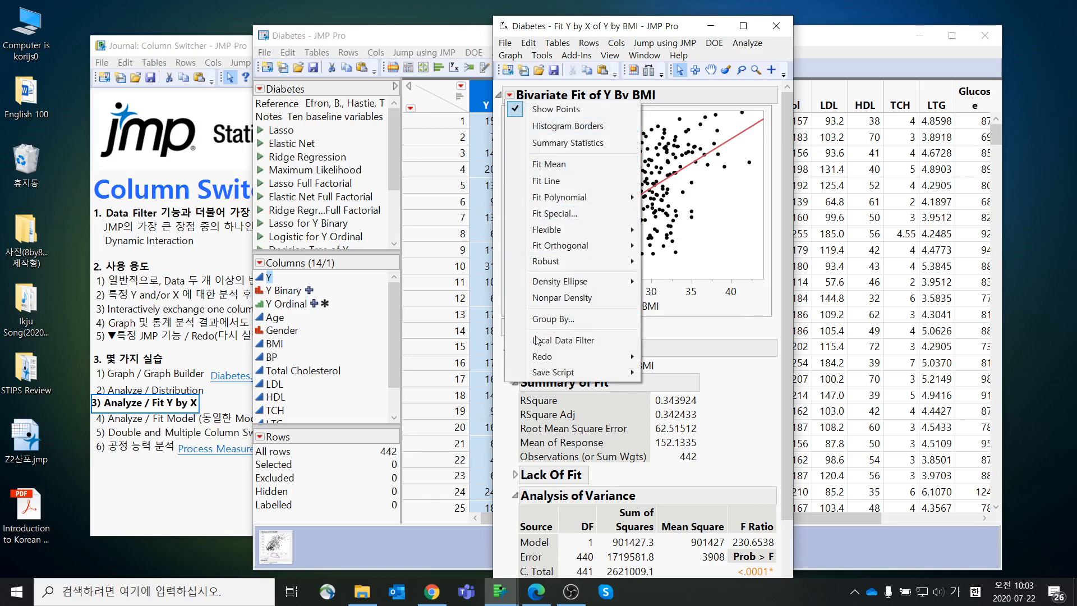
pyautogui.moveTo(543, 357)
pyautogui.click(675, 357)
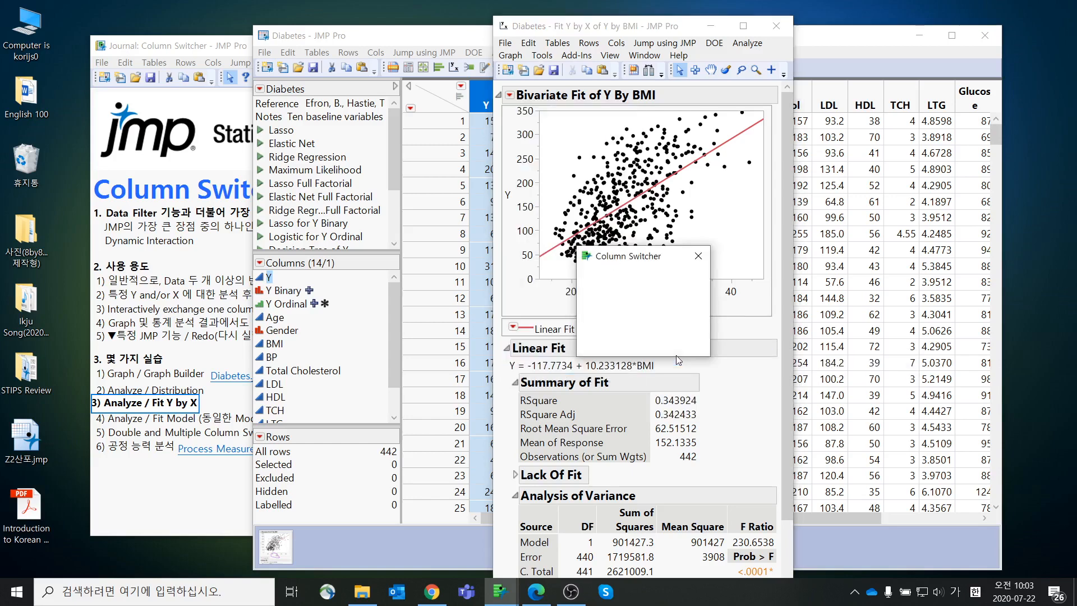
pyautogui.click(623, 324)
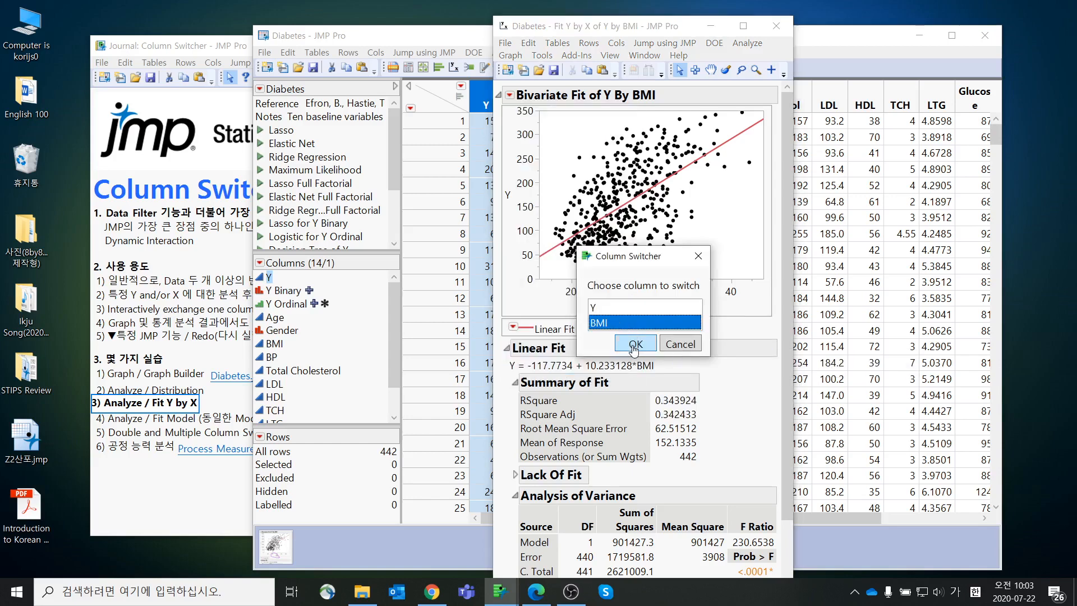
pyautogui.click(632, 344)
pyautogui.moveTo(534, 157); pyautogui.dragTo(379, 130)
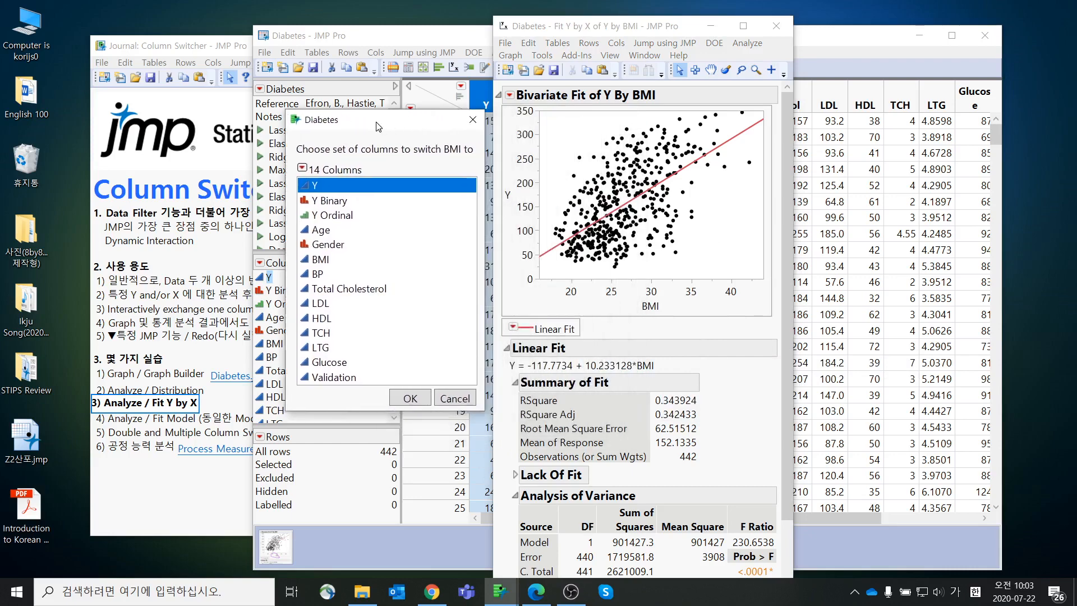
pyautogui.click(359, 260)
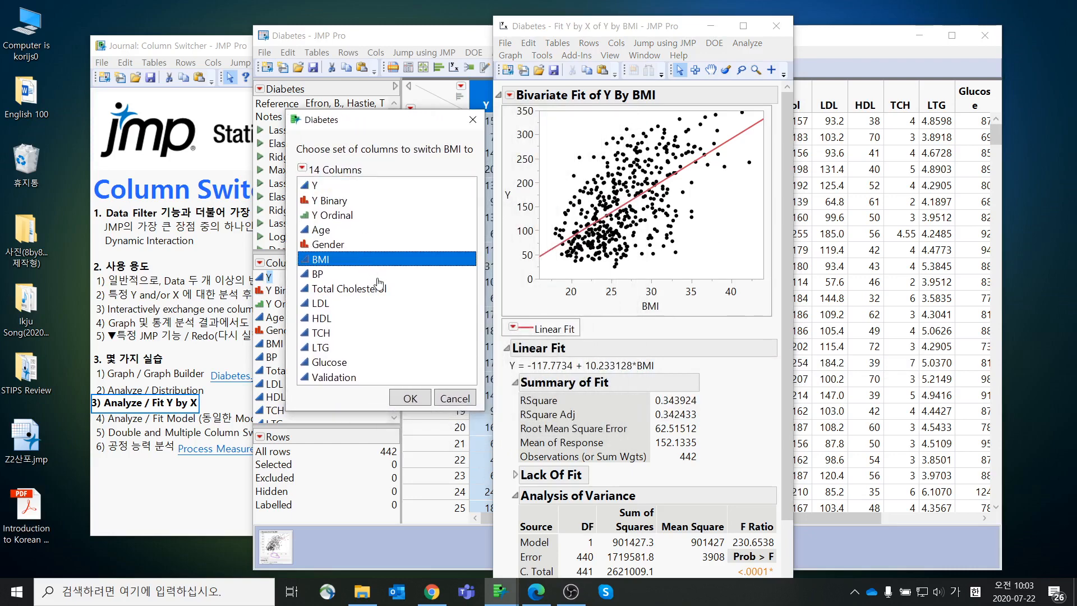
pyautogui.moveTo(376, 268); pyautogui.dragTo(390, 314)
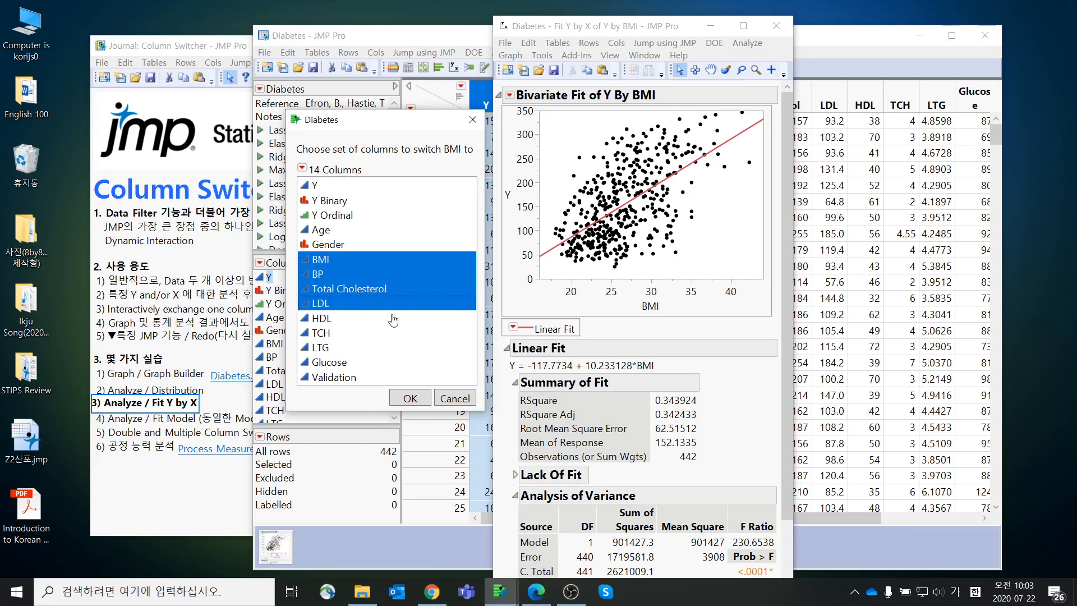
pyautogui.click(421, 398)
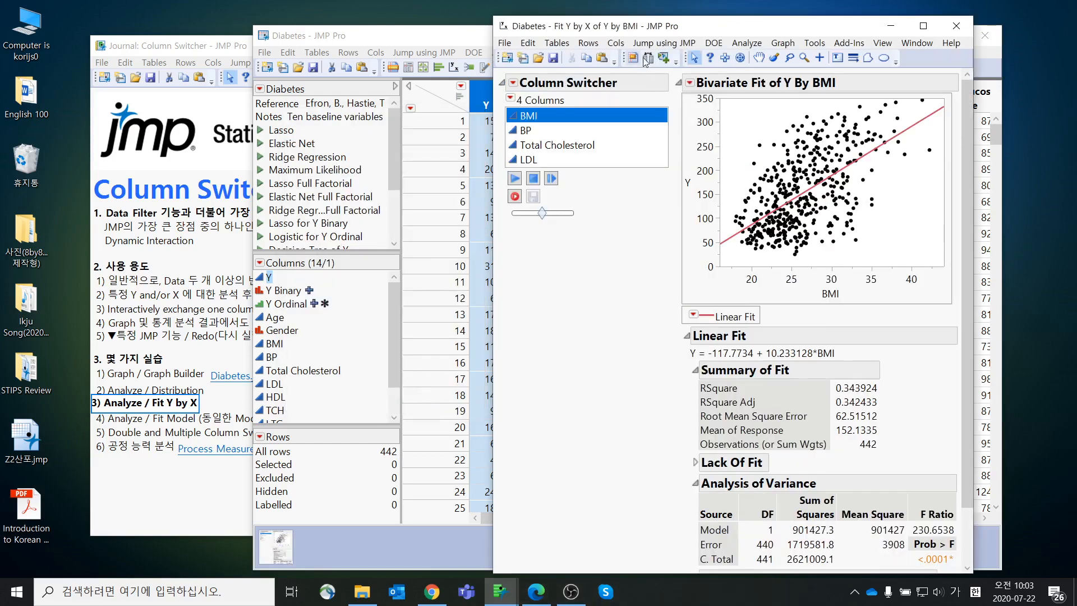
# Step: Play the Column Switcher animation of the bivariate fit through its four factors and adjust the animation speed
pyautogui.moveTo(665, 25); pyautogui.dragTo(488, 34)
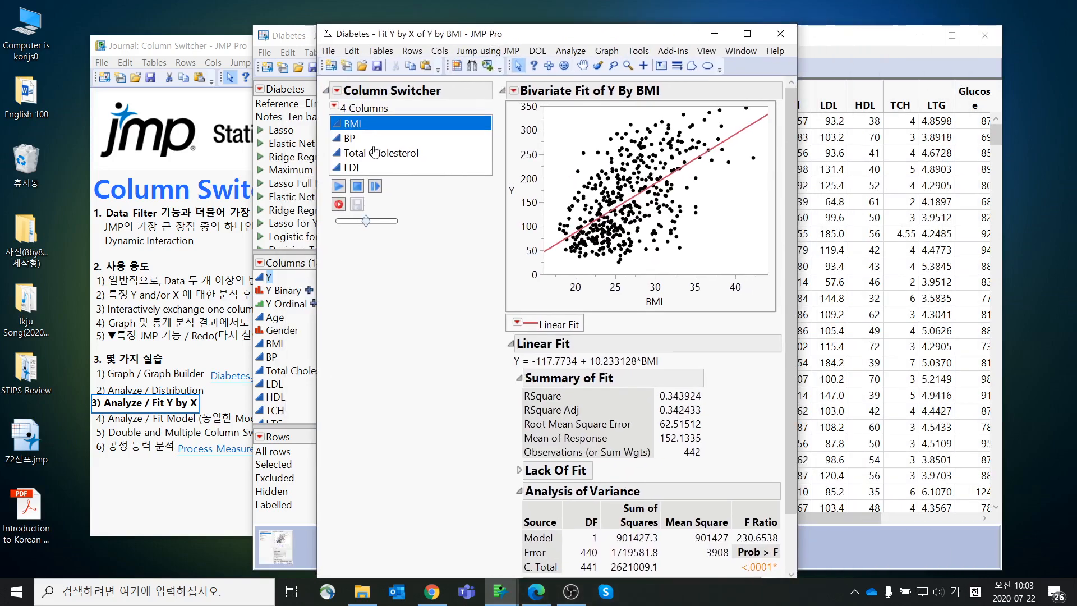
pyautogui.click(339, 186)
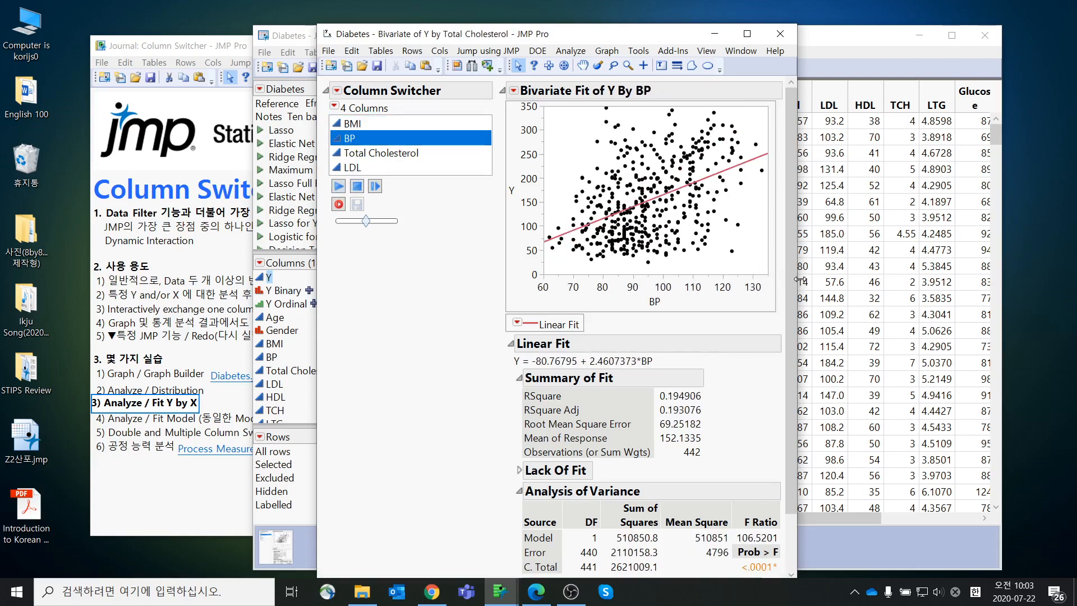
pyautogui.moveTo(365, 223); pyautogui.dragTo(353, 224)
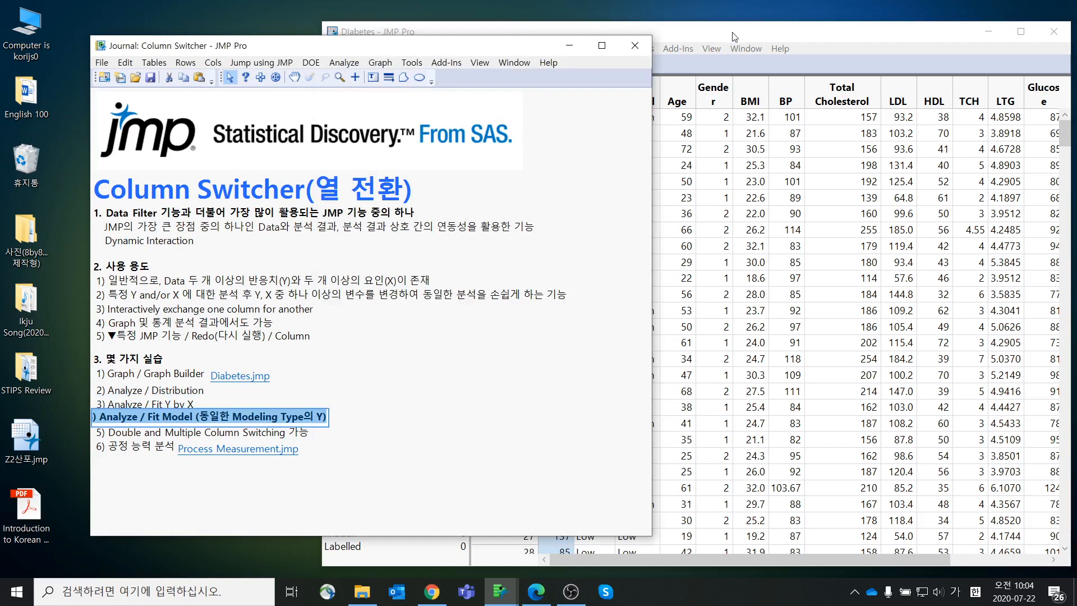
# Step: Add a Column Switcher to the Y vs. Age graph grouped by Y Binary that switches Y between Y and Glucose
pyautogui.moveTo(735, 37); pyautogui.dragTo(689, 43)
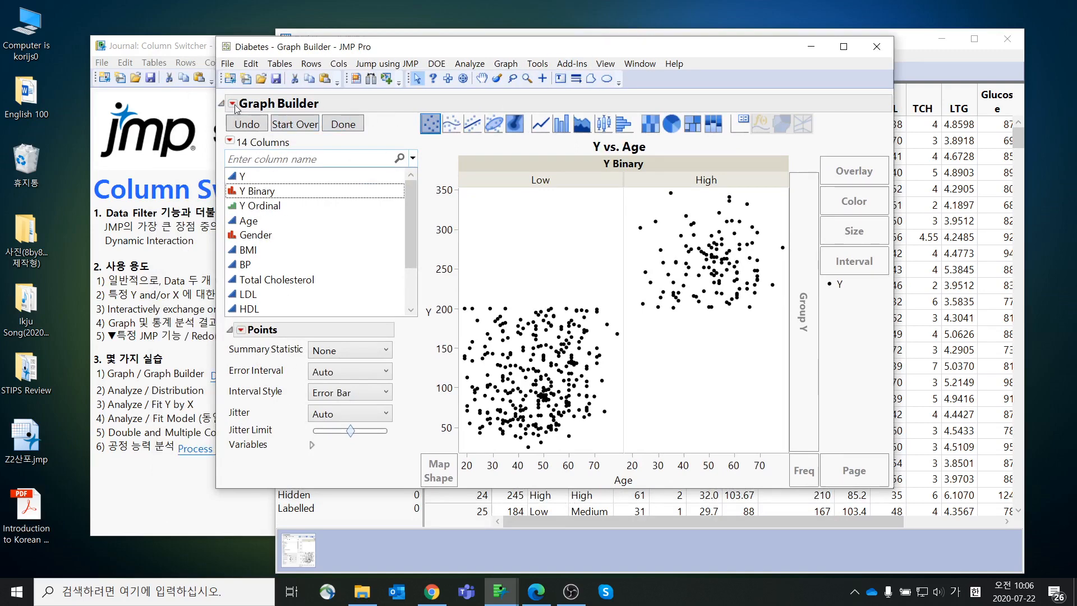
pyautogui.click(233, 103)
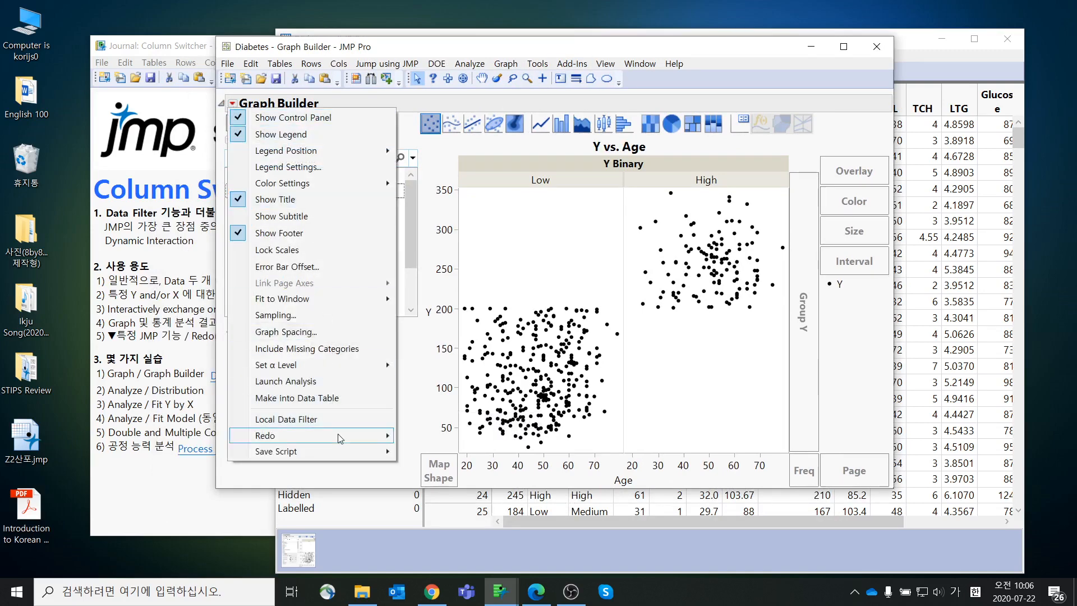
pyautogui.moveTo(340, 438)
pyautogui.click(406, 437)
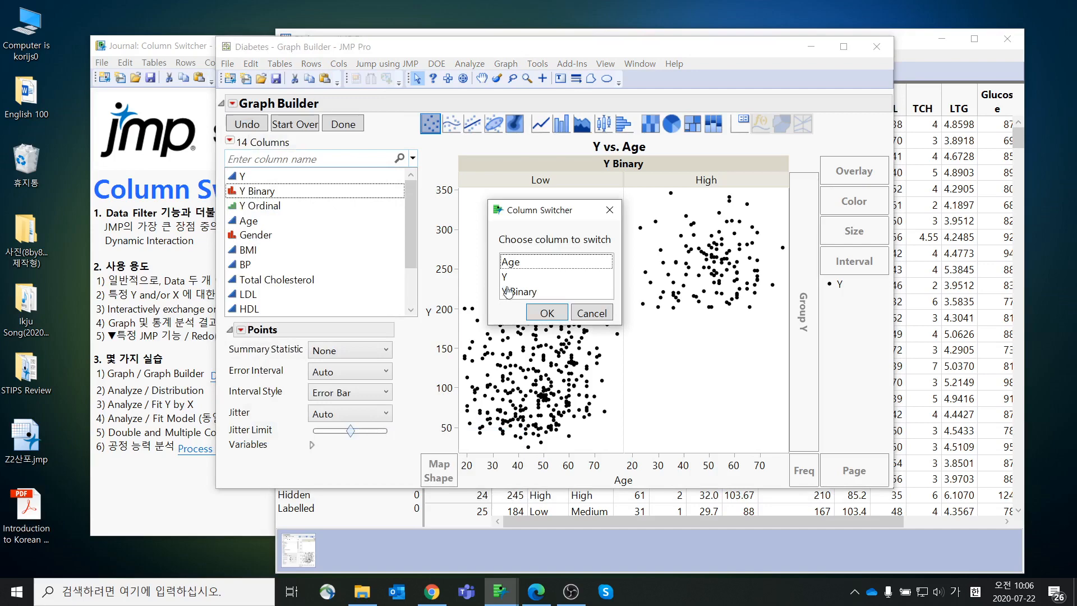
pyautogui.click(508, 277)
pyautogui.click(539, 312)
pyautogui.click(478, 213)
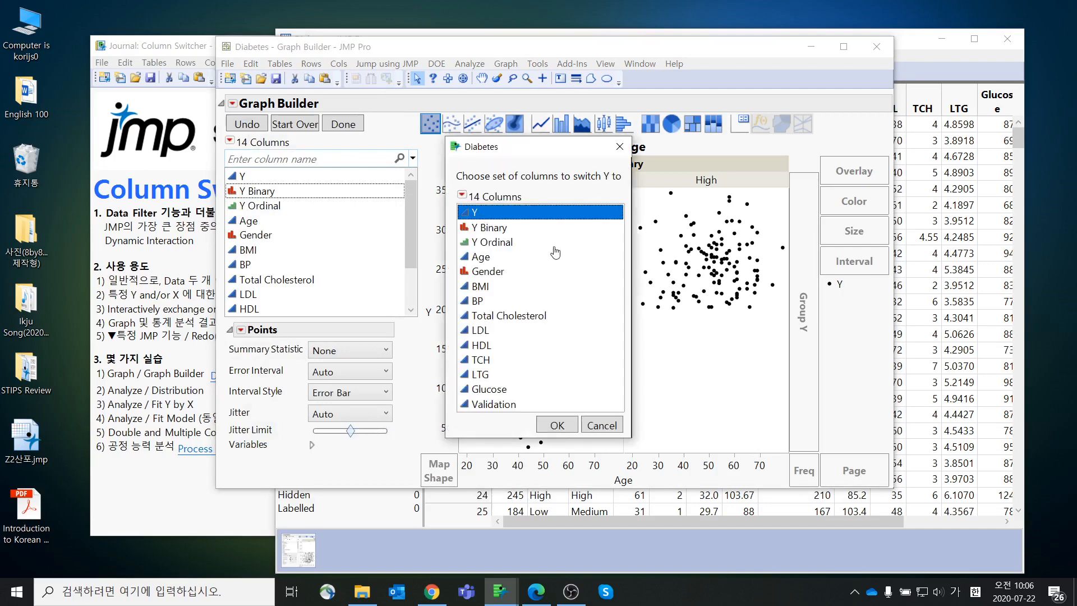
pyautogui.keyDown('ctrl'); pyautogui.click(512, 392); pyautogui.keyUp('ctrl')
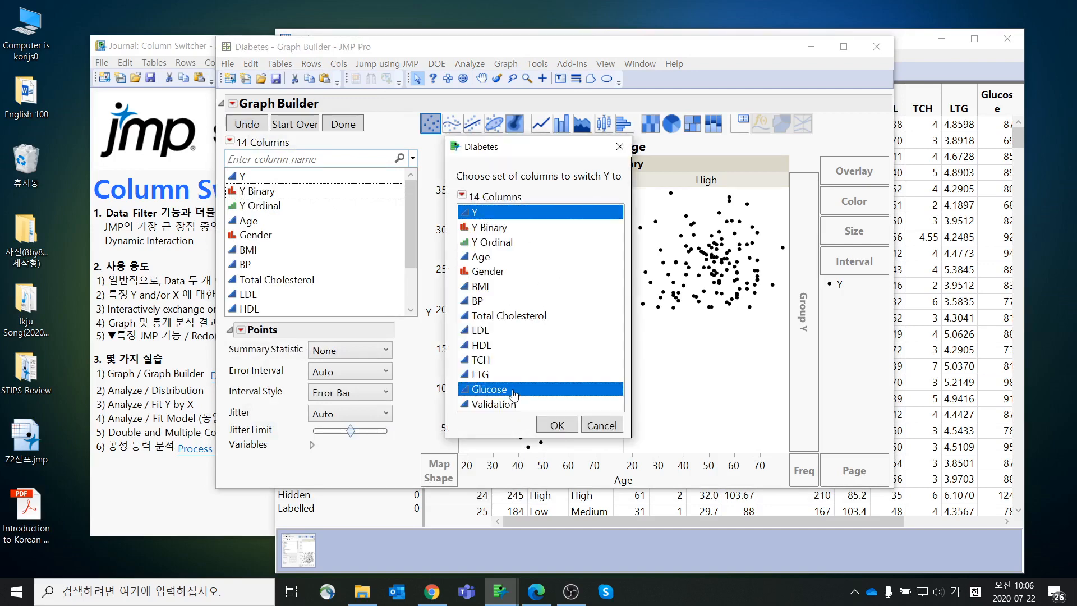
pyautogui.click(558, 426)
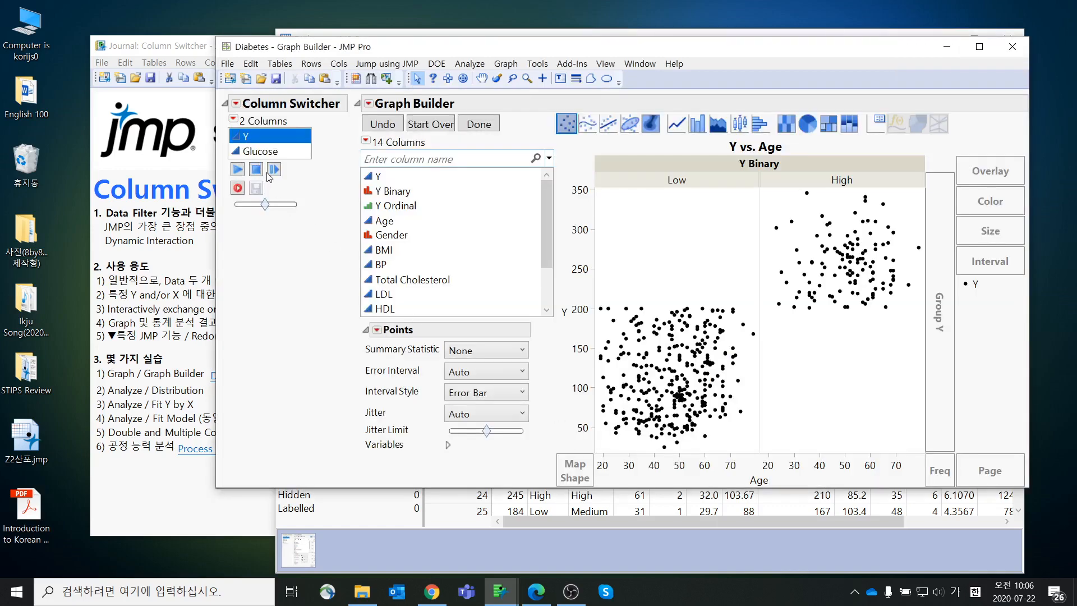
# Step: Start adding a second Column Switcher to the same graph
pyautogui.moveTo(384, 50); pyautogui.dragTo(297, 57)
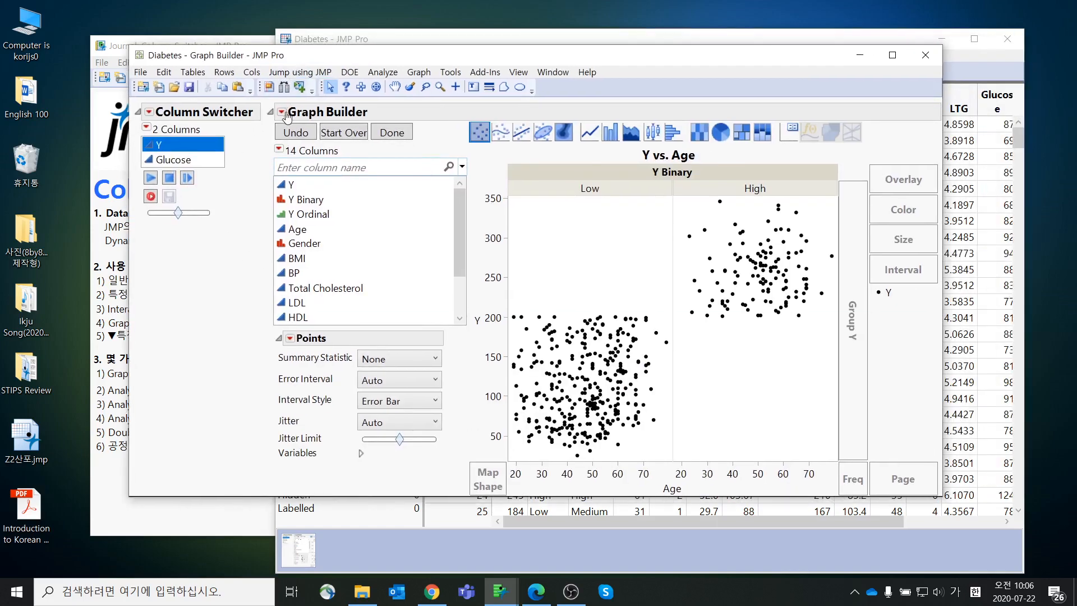
pyautogui.click(282, 112)
pyautogui.moveTo(358, 447)
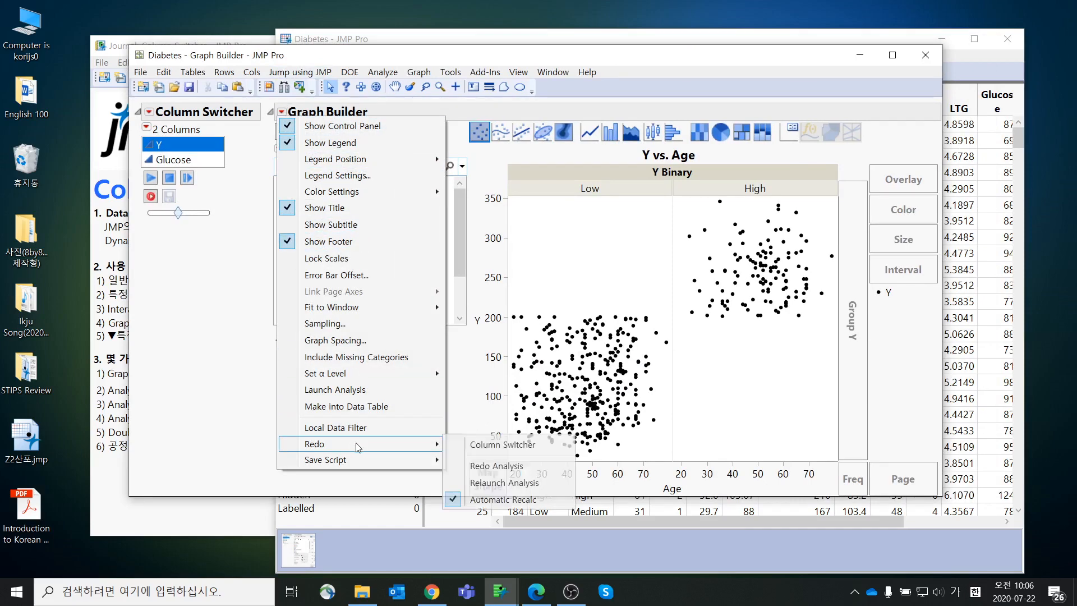